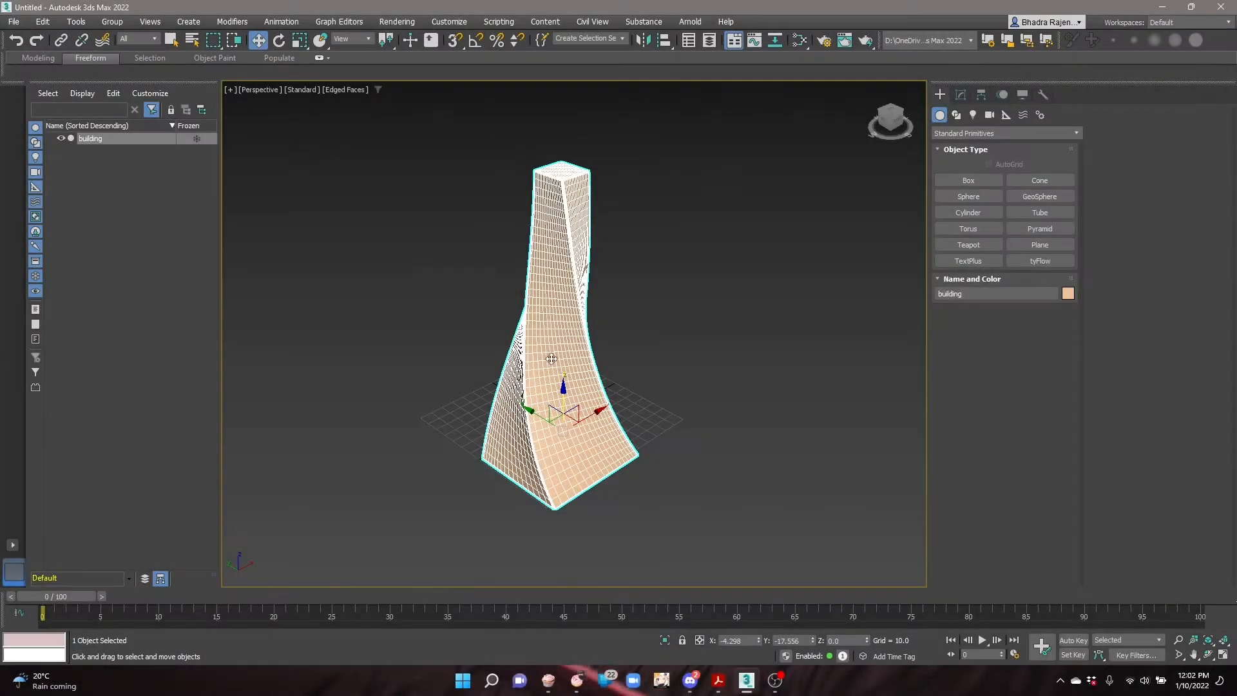
# - Clone the building as an independent copy named mullions and hide the original building
pyautogui.rightClick(546, 319)
pyautogui.click(572, 399)
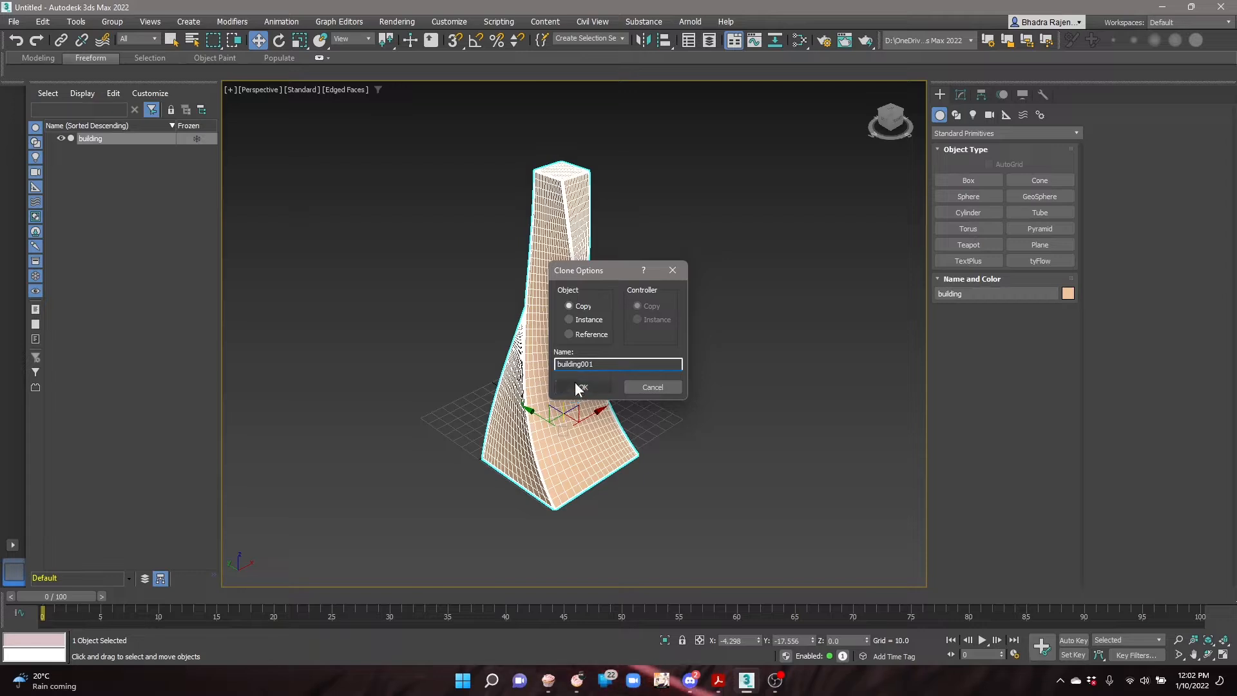
pyautogui.doubleClick(602, 363)
pyautogui.write('mullions')
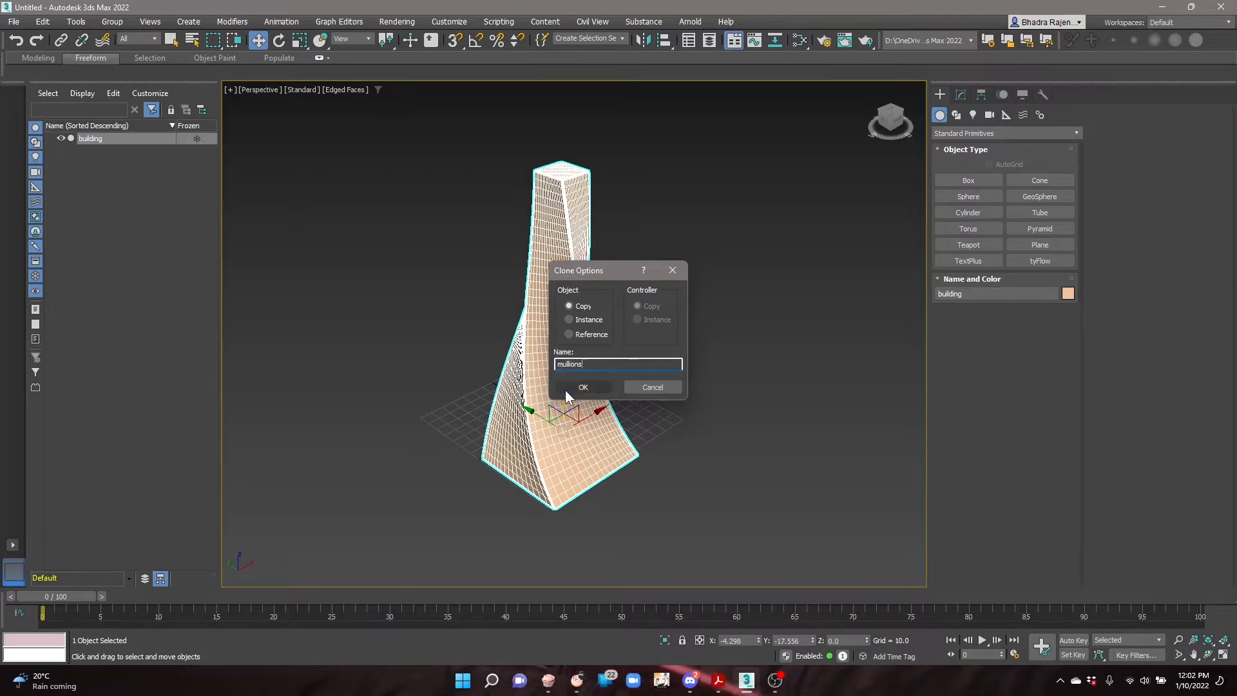
pyautogui.click(569, 388)
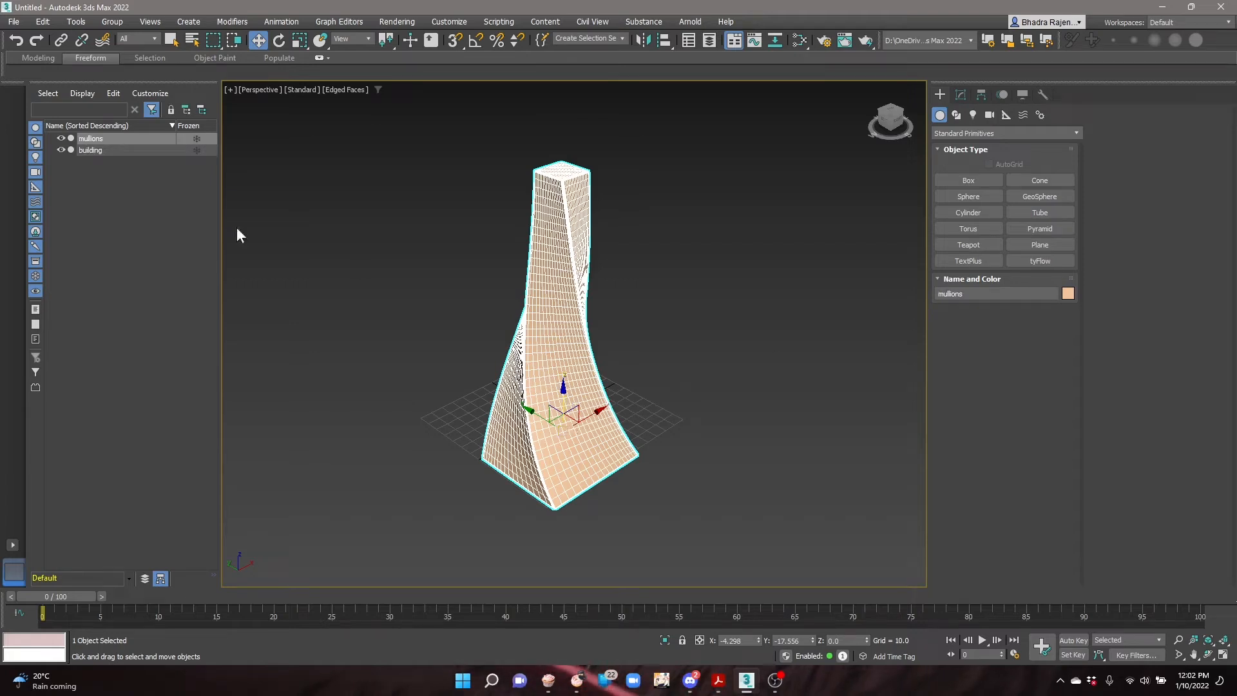
pyautogui.click(62, 150)
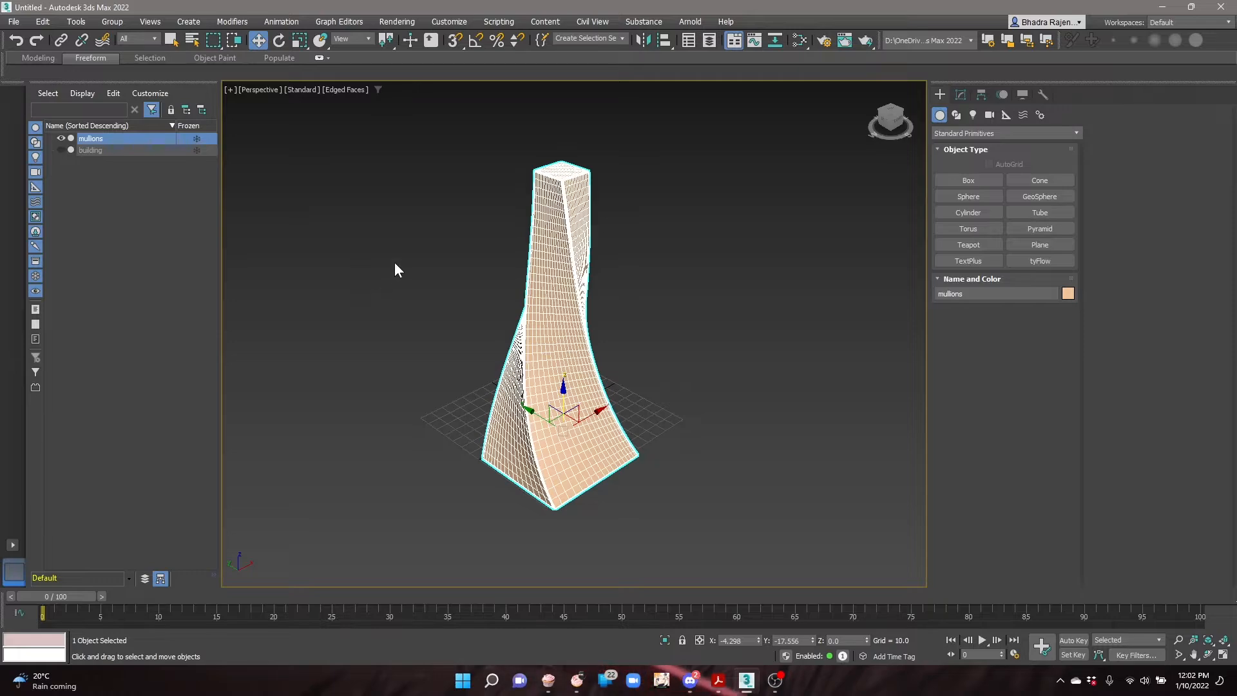
# - Add an Edit Poly modifier to the mullions object and select all of its polygons
pyautogui.scroll(6, 569, 196)
pyautogui.moveTo(540, 173); pyautogui.dragTo(580, 259, button='middle')
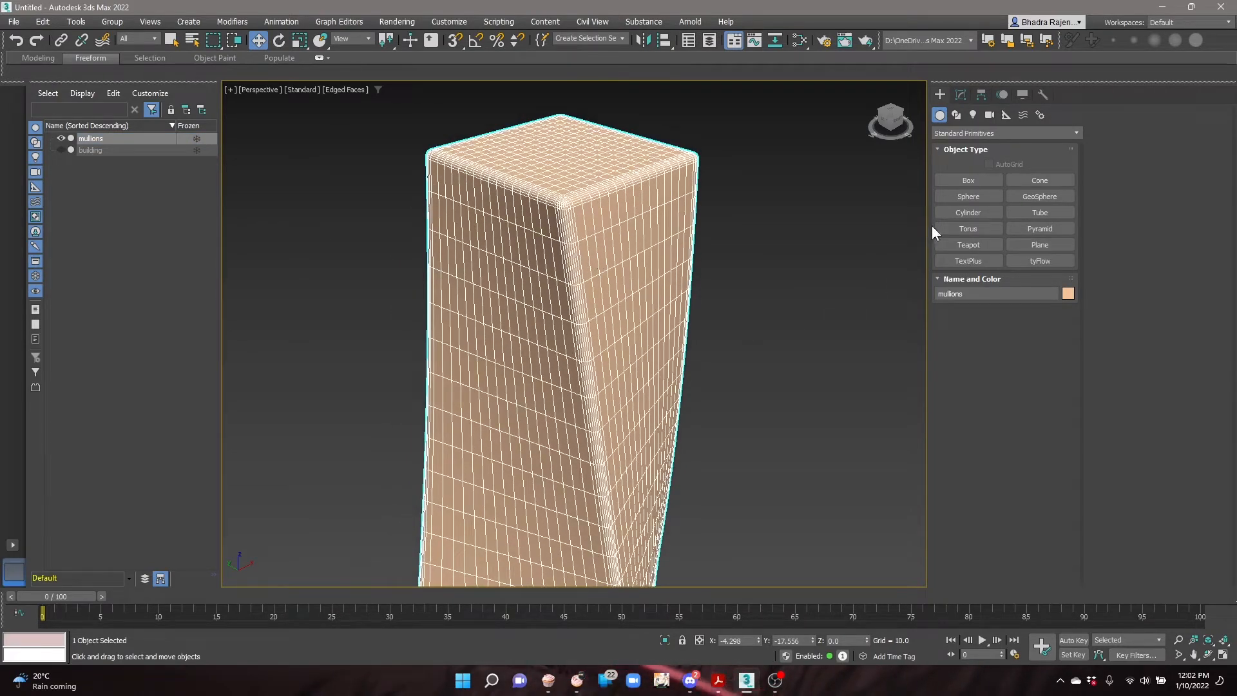
pyautogui.click(963, 97)
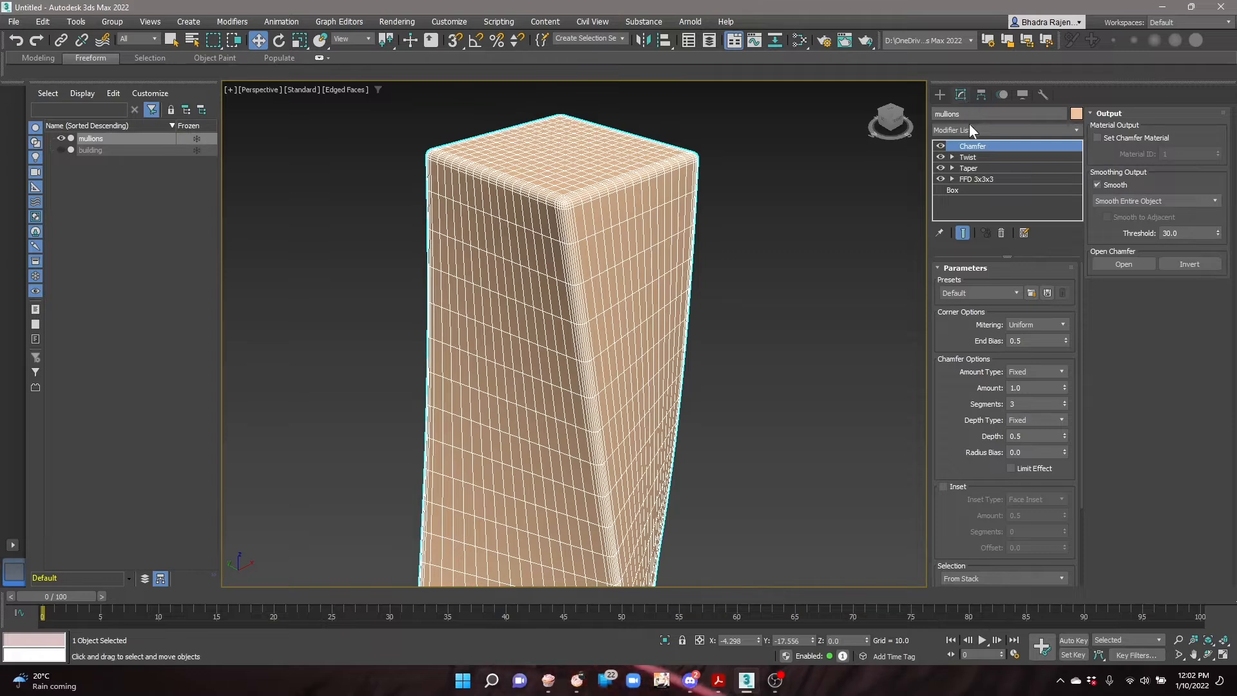
pyautogui.click(971, 129)
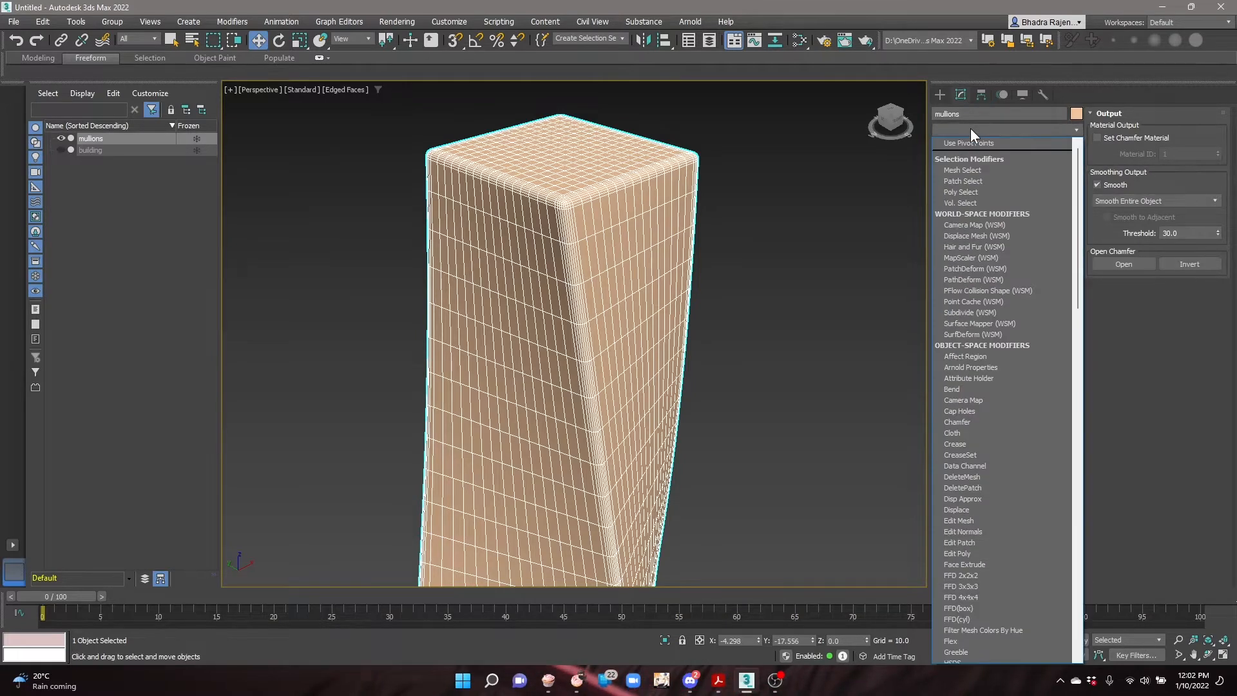
pyautogui.scroll(-8, 985, 241)
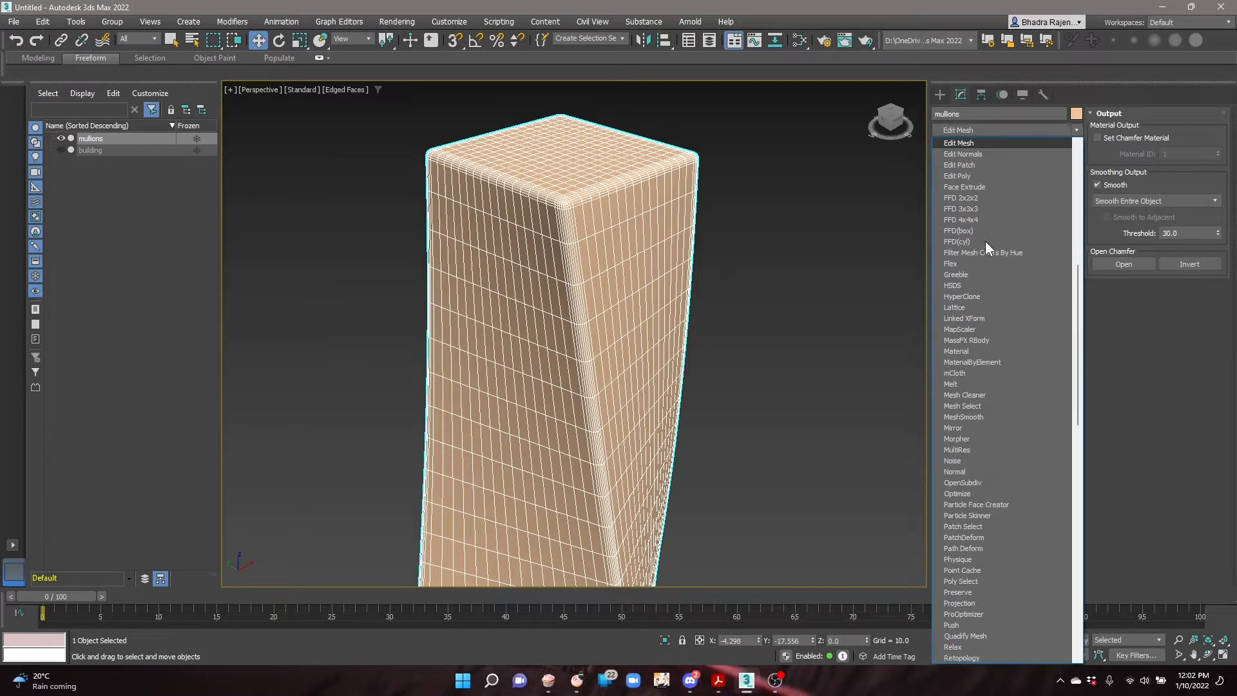
pyautogui.click(972, 178)
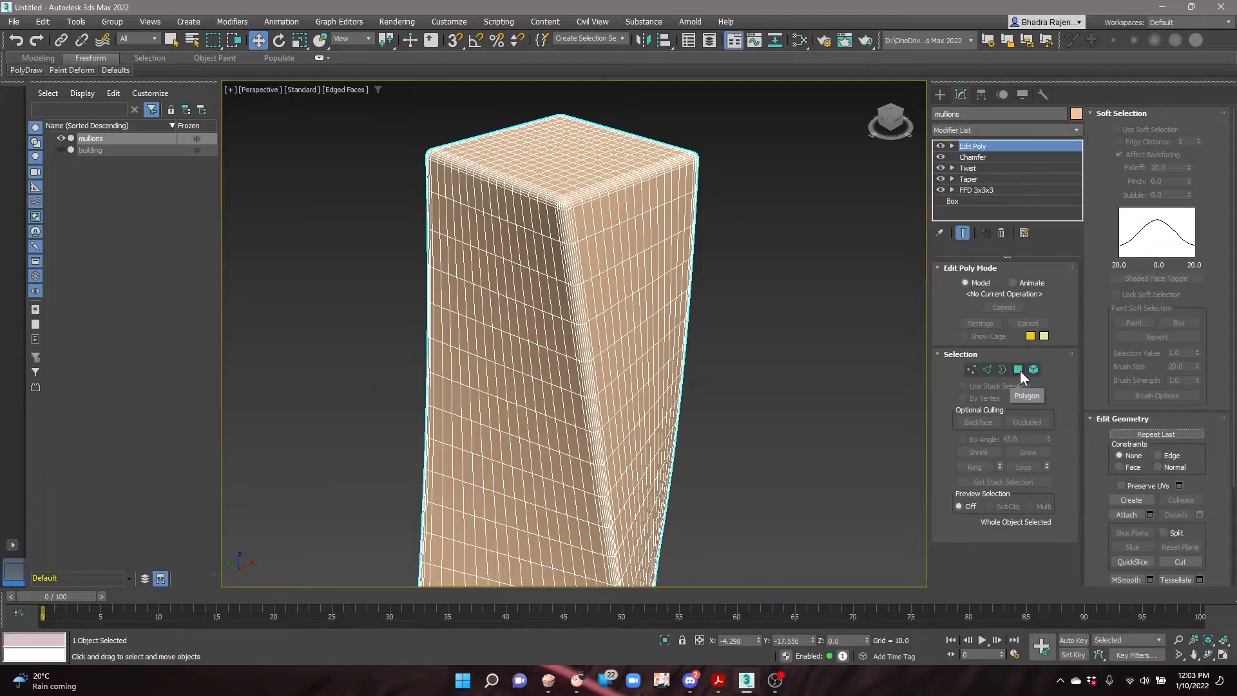
pyautogui.click(1018, 369)
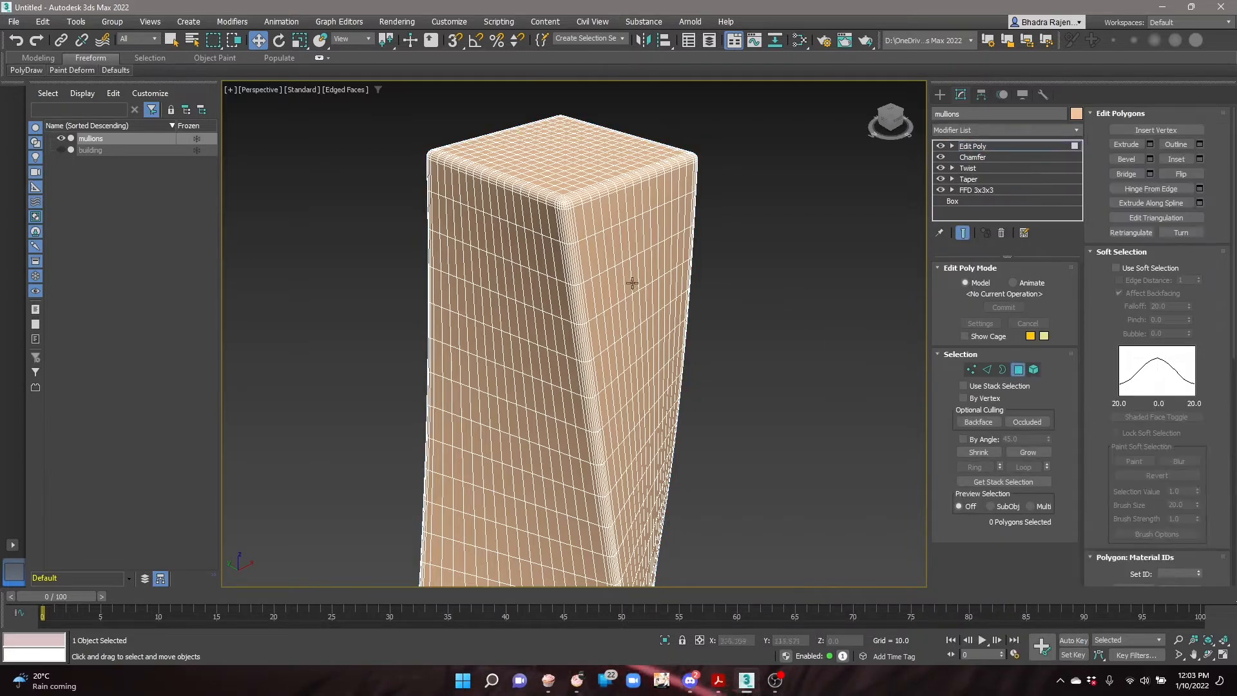
pyautogui.hotkey('ctrl', 'a')
pyautogui.press('z')
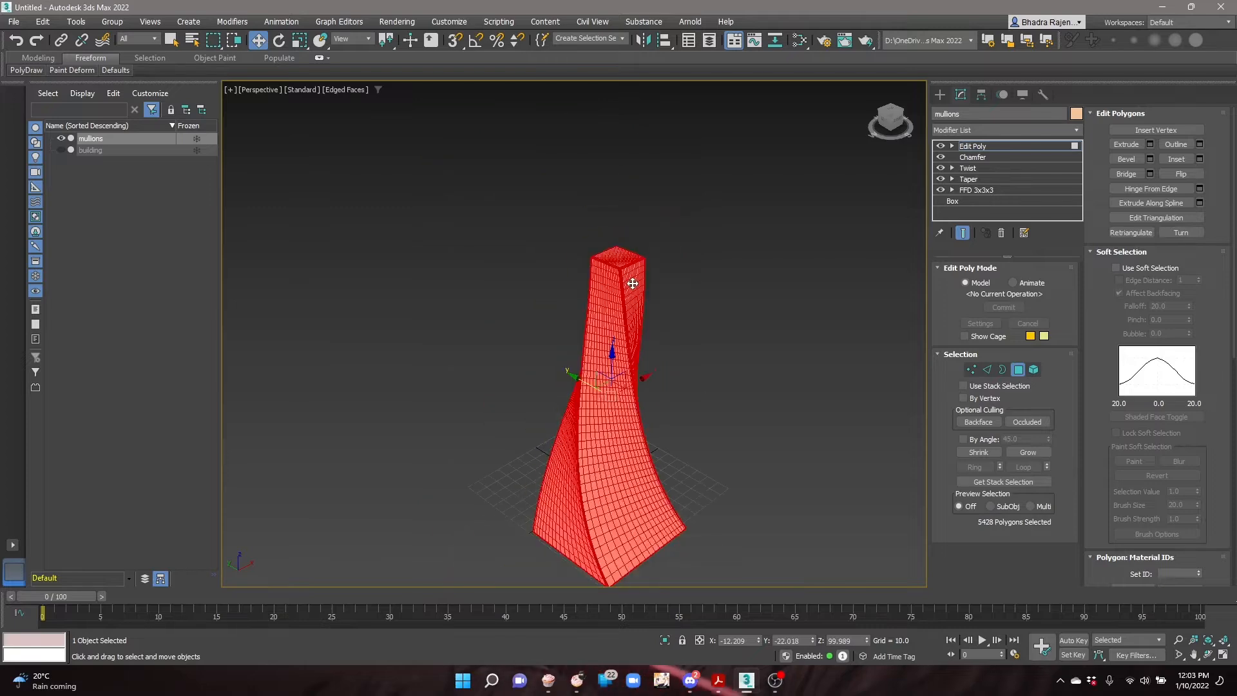
pyautogui.moveTo(704, 422); pyautogui.dragTo(680, 342, button='middle')
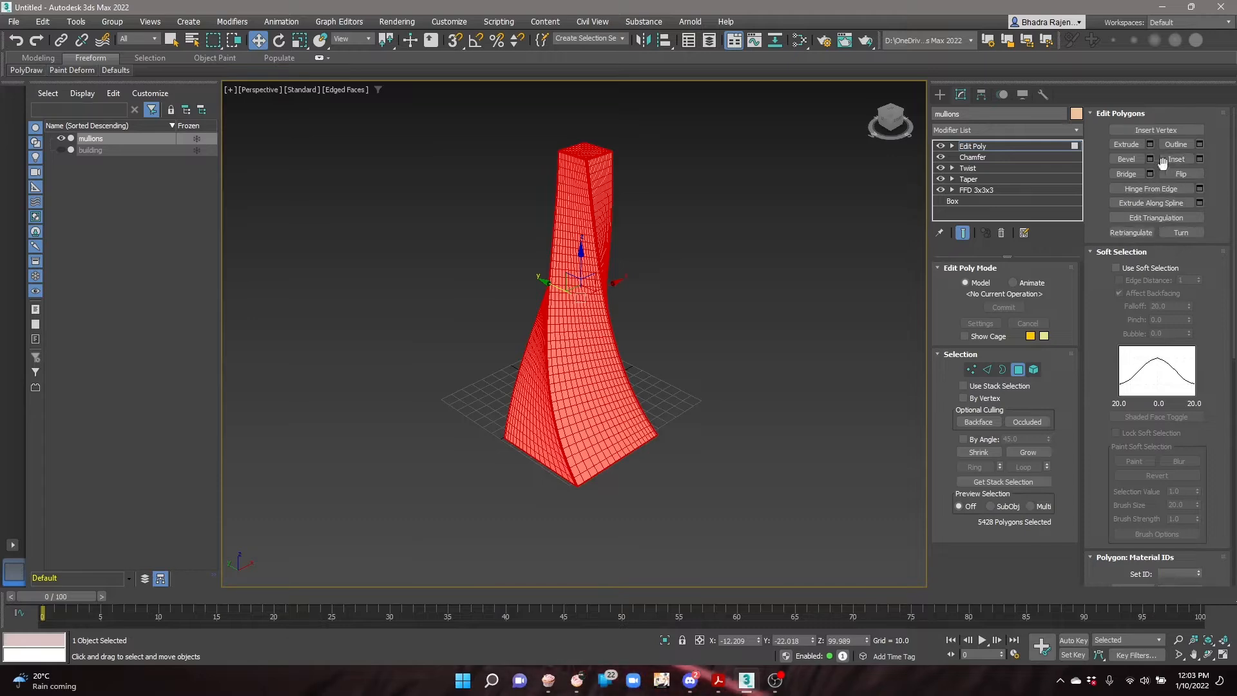
# - Inset all selected polygons of the mullions object By Polygon with an amount of 0.1
pyautogui.click(1199, 158)
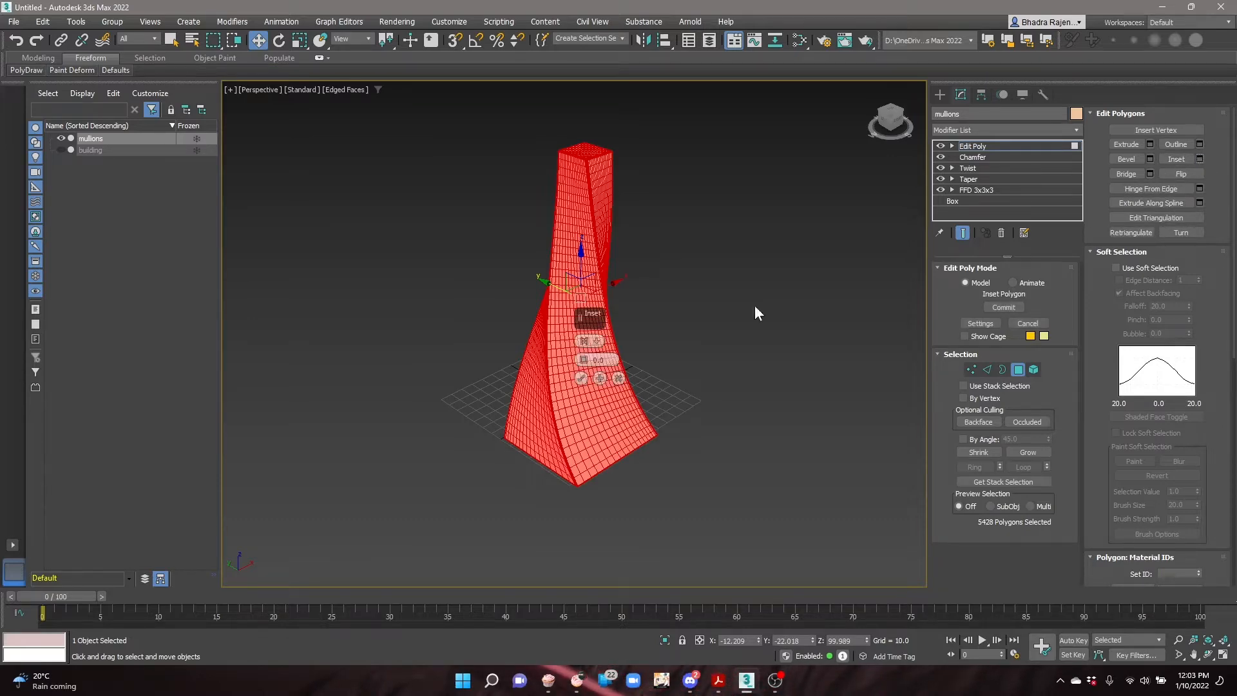
pyautogui.scroll(12, 589, 339)
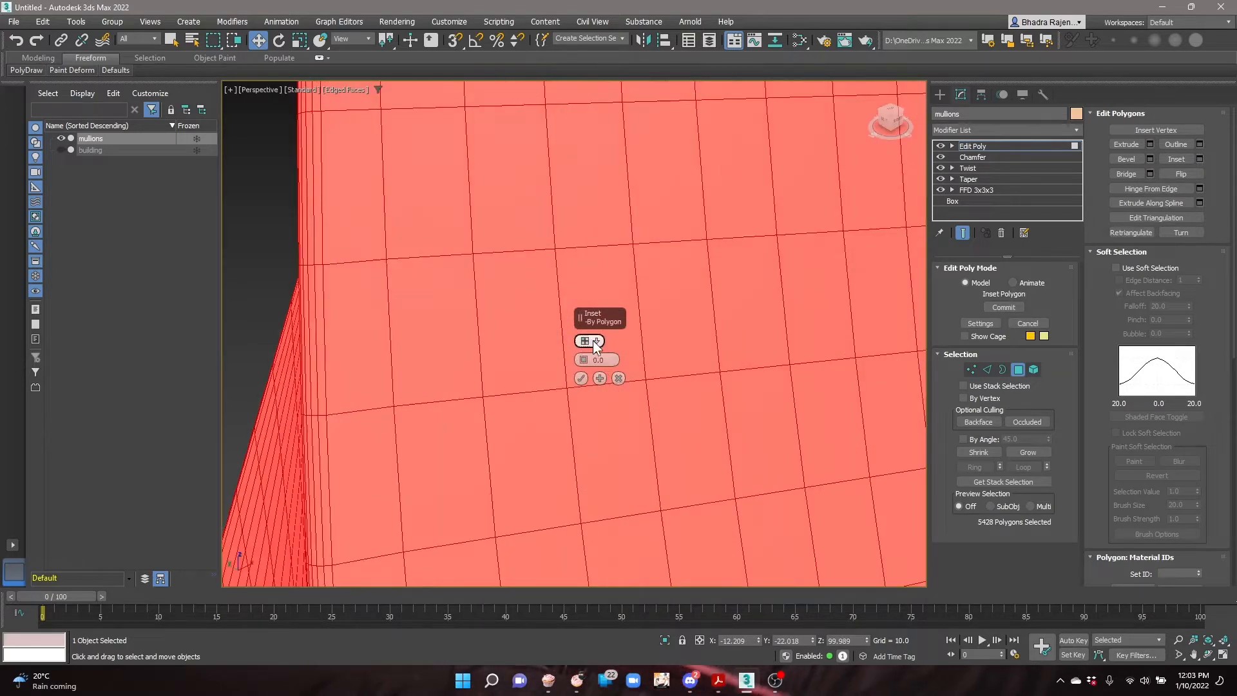
pyautogui.click(589, 340)
pyautogui.click(622, 367)
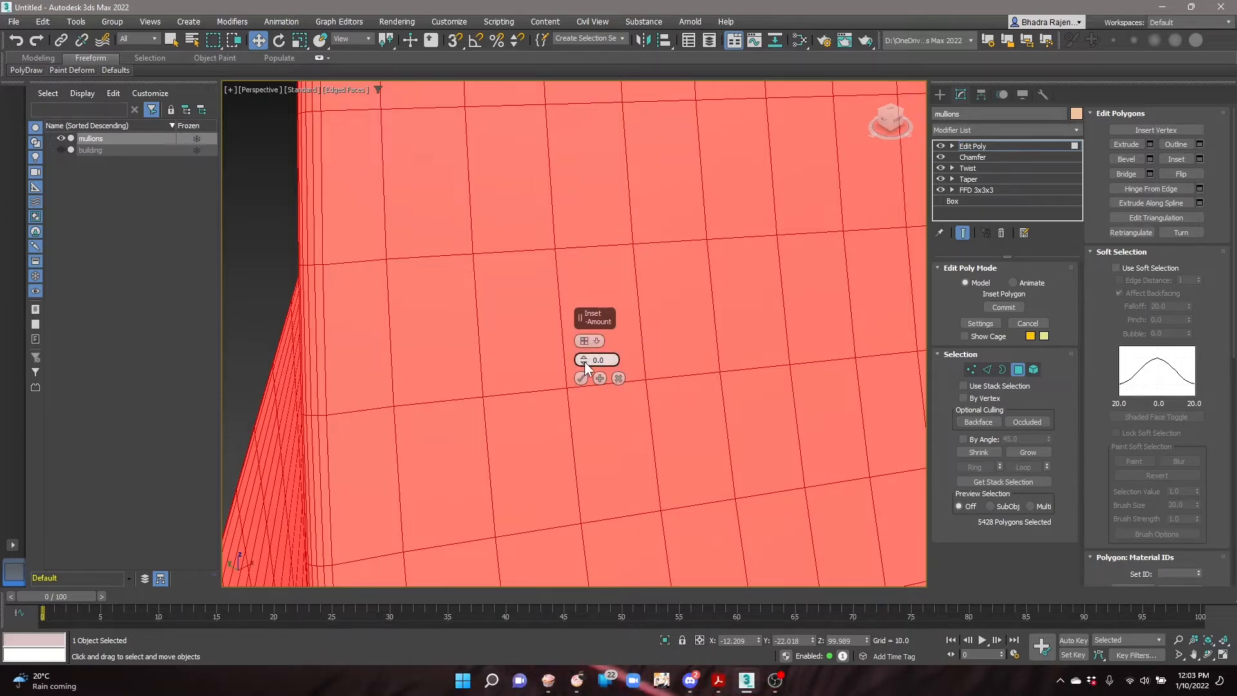
pyautogui.moveTo(585, 364); pyautogui.dragTo(584, 360)
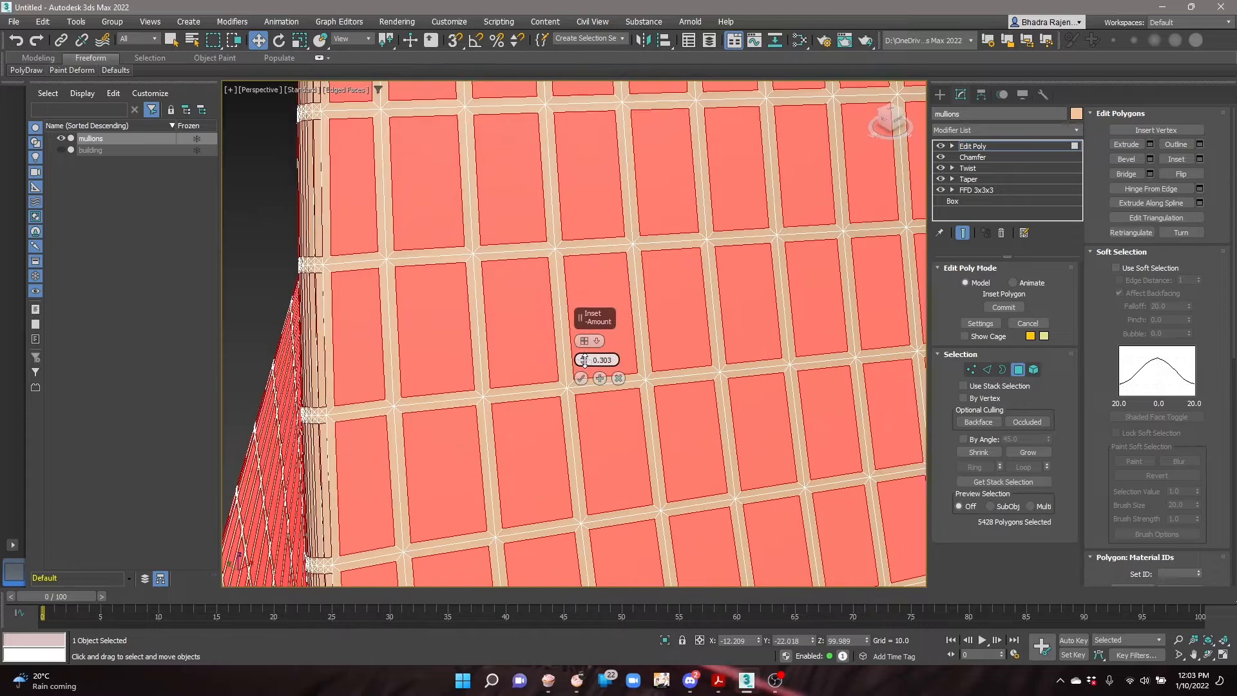
pyautogui.doubleClick(584, 362)
pyautogui.write('0.1')
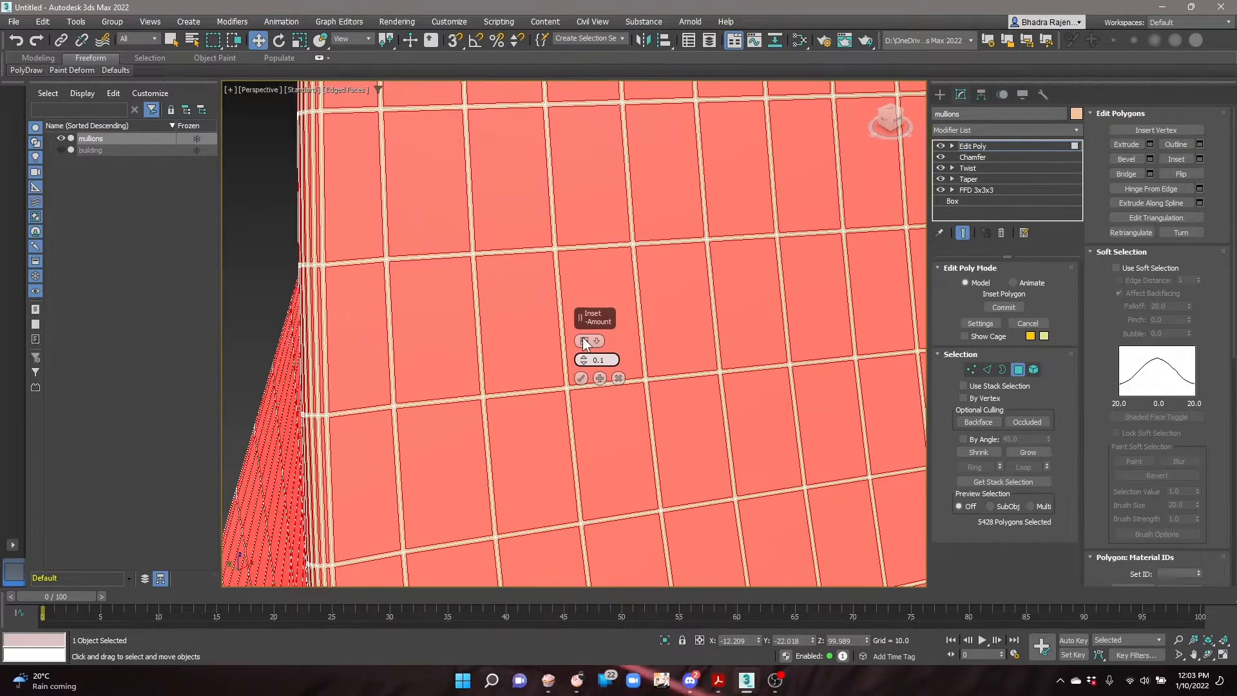
pyautogui.click(581, 378)
# - Remove the selected inset panels by adding a DeleteMesh modifier above Edit Poly on the mullions object
pyautogui.scroll(-3, 579, 379)
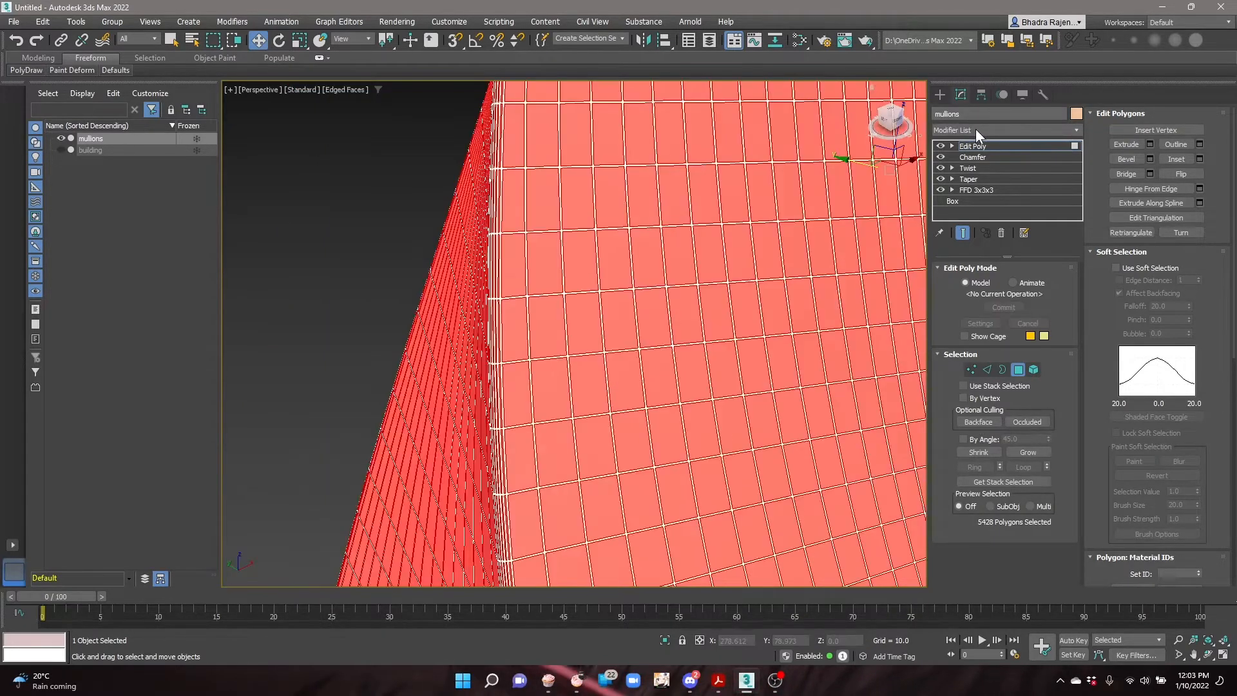
pyautogui.click(976, 129)
pyautogui.write('de')
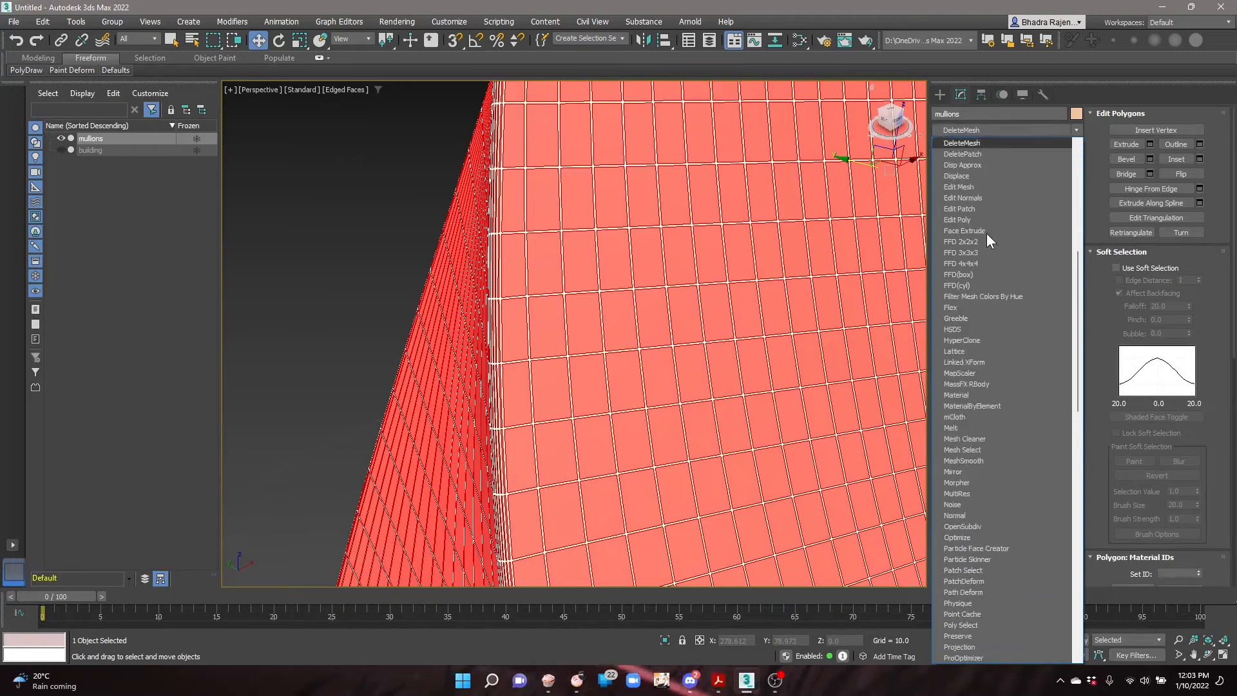
pyautogui.click(979, 144)
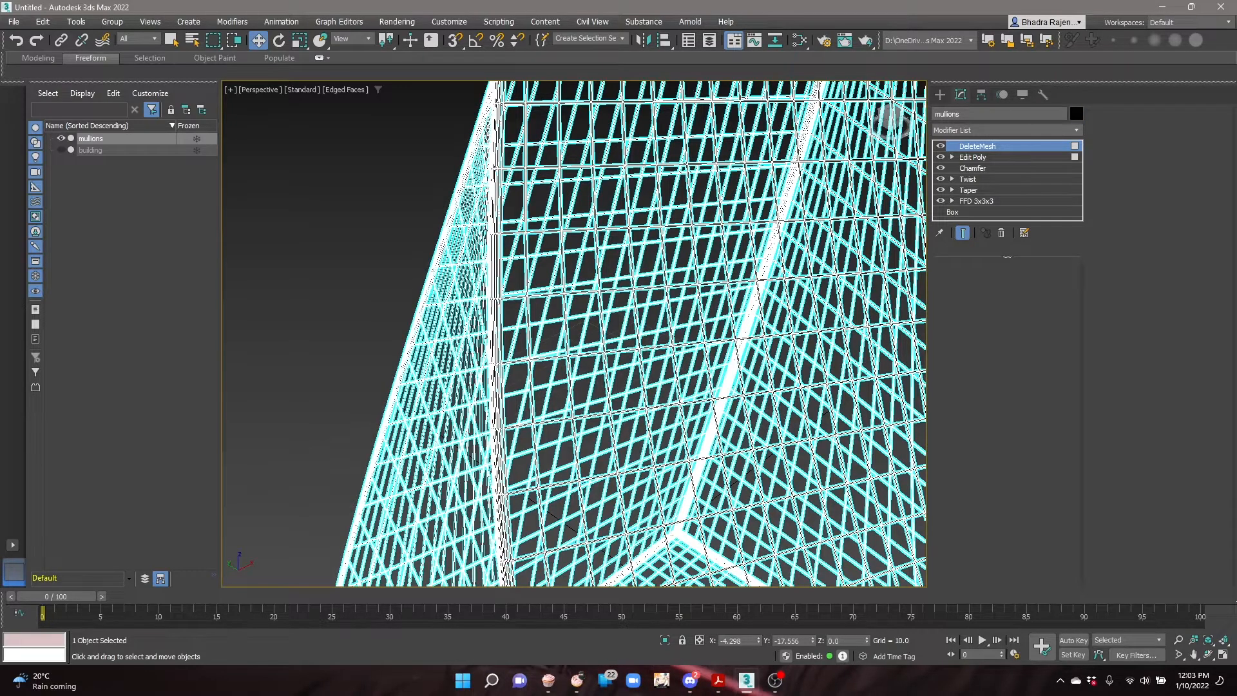
# - Add a second Edit Poly modifier above DeleteMesh and select all polygons of the mullion grid
pyautogui.click(1003, 129)
pyautogui.write('esh')
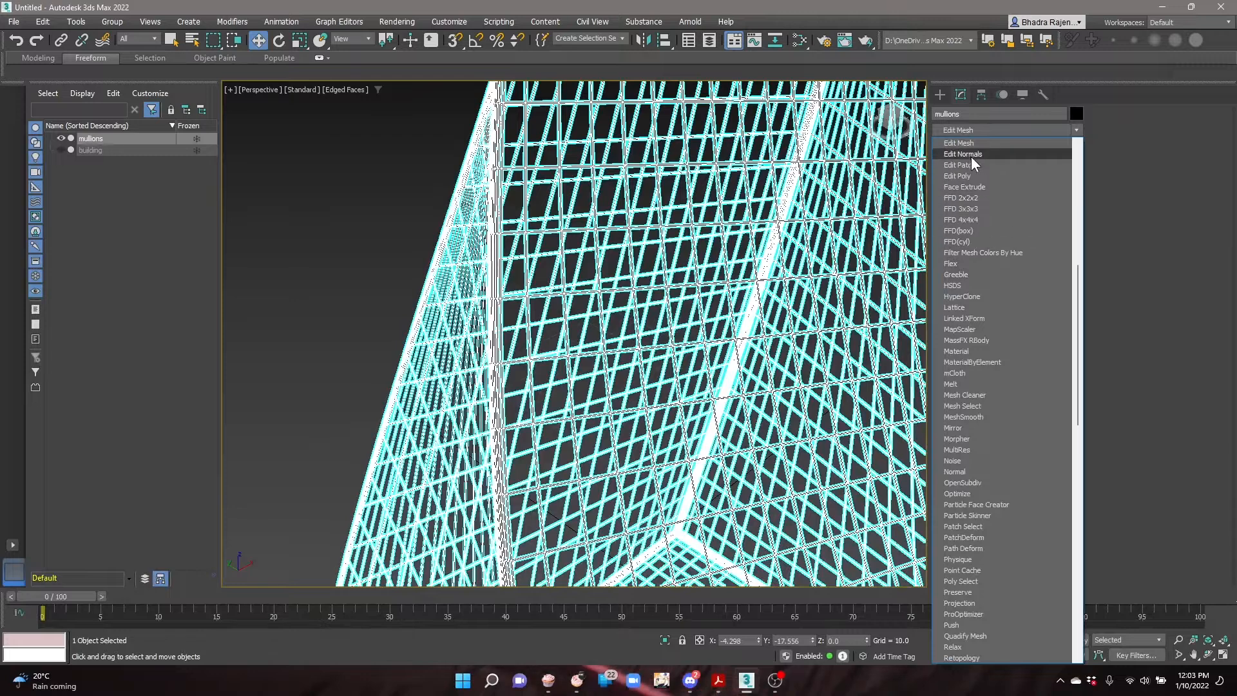
pyautogui.click(972, 176)
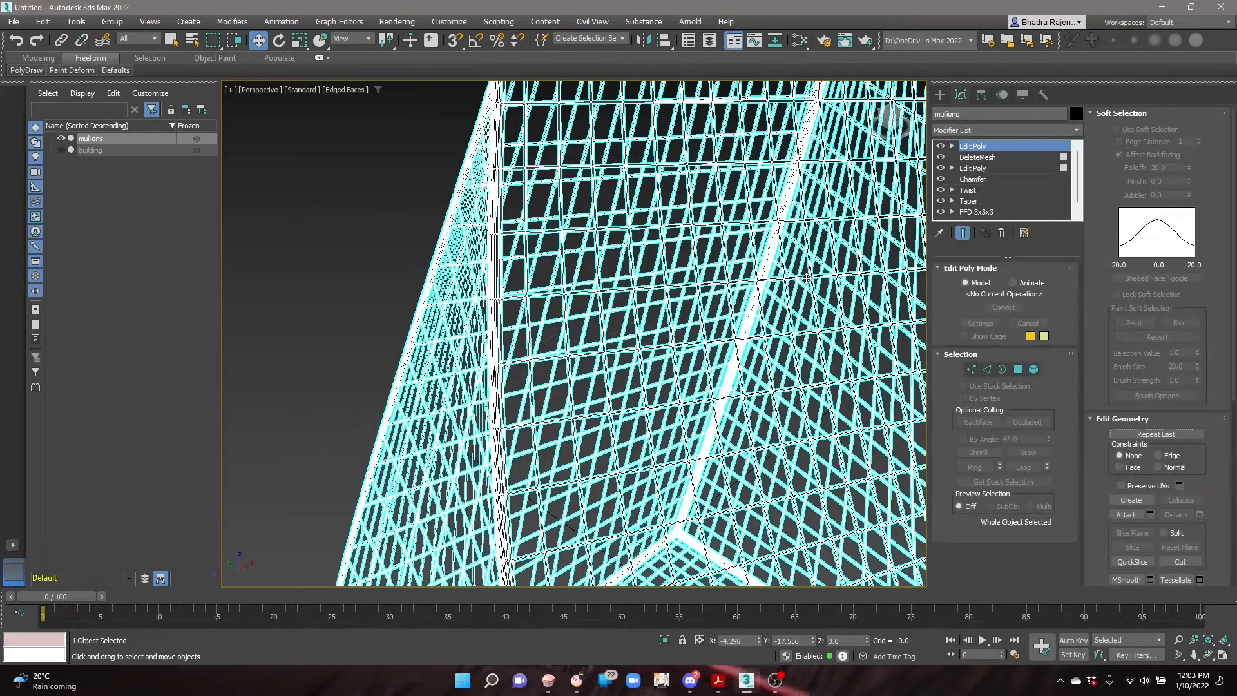
pyautogui.scroll(5, 675, 307)
pyautogui.click(1018, 369)
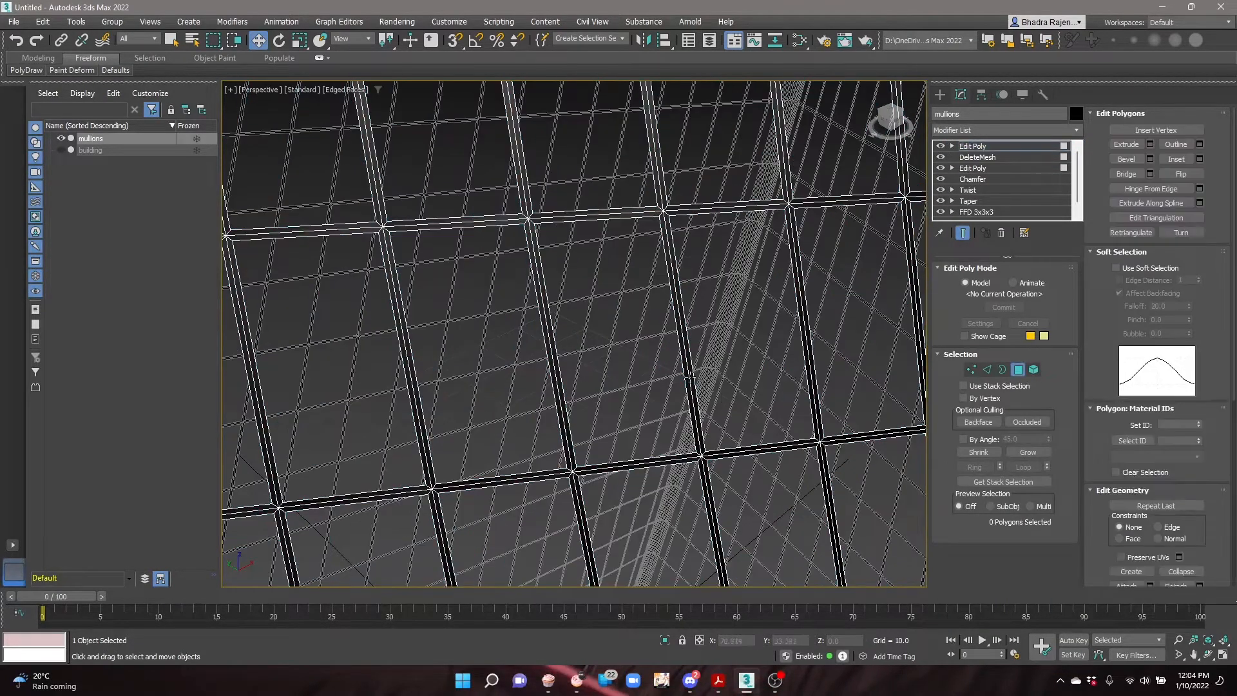
pyautogui.click(689, 374)
pyautogui.hotkey('ctrl', 'a')
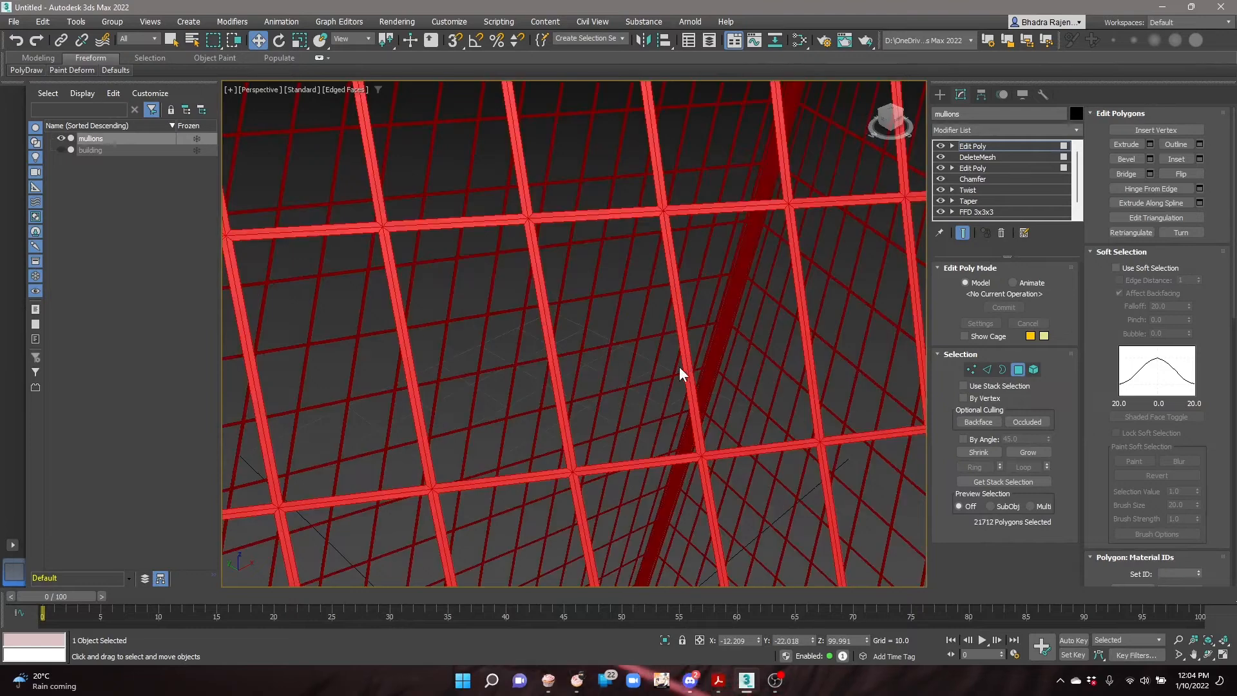
# - Bevel the selected mullion polygons along Local Normals with a small height to give the frame thickness
pyautogui.scroll(-5, 680, 368)
pyautogui.click(1150, 159)
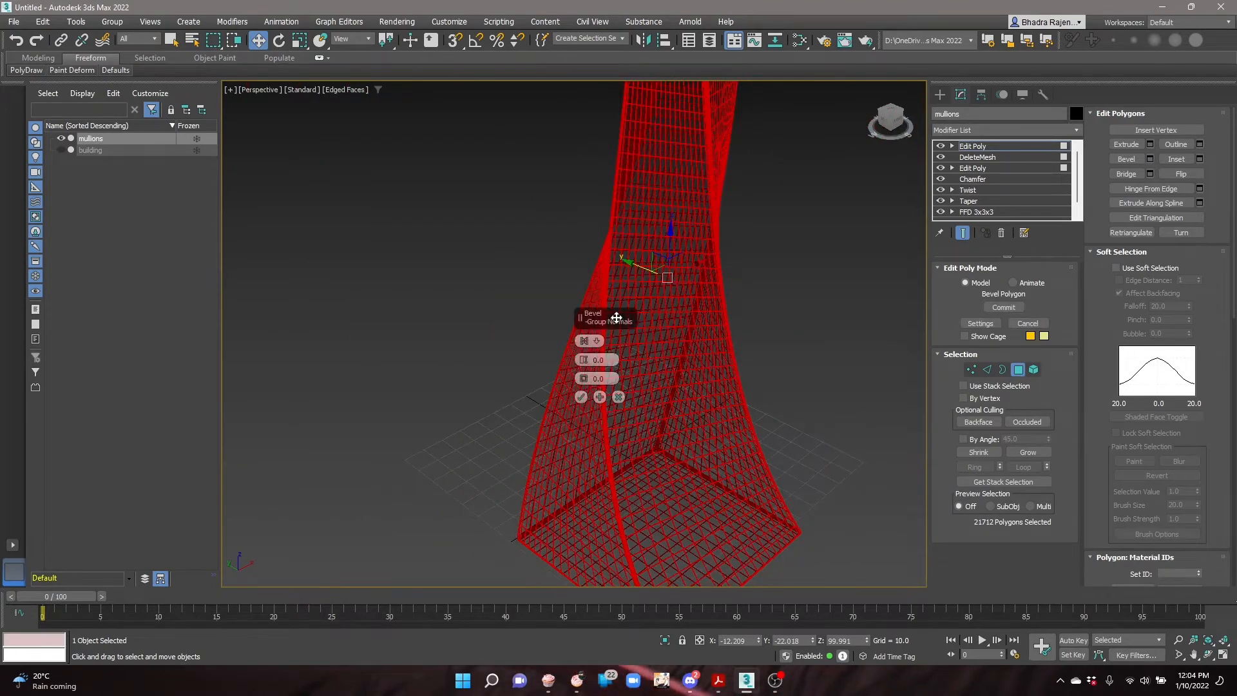
pyautogui.scroll(10, 631, 354)
pyautogui.click(596, 341)
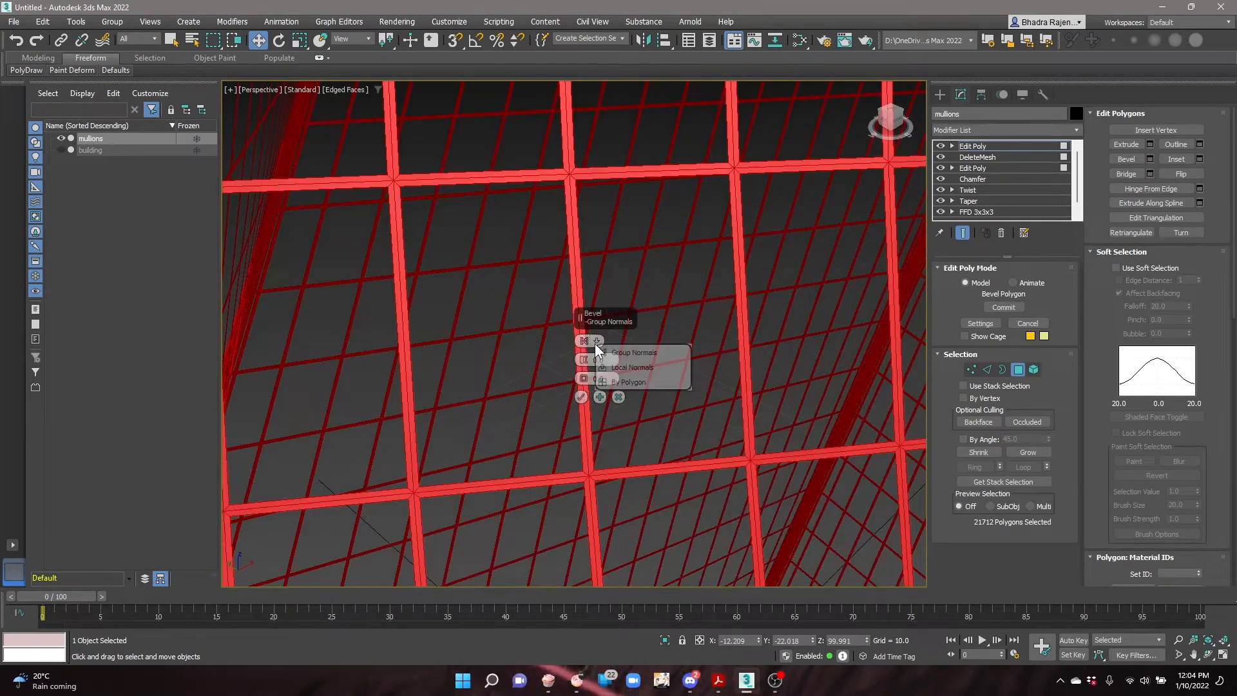
pyautogui.click(621, 367)
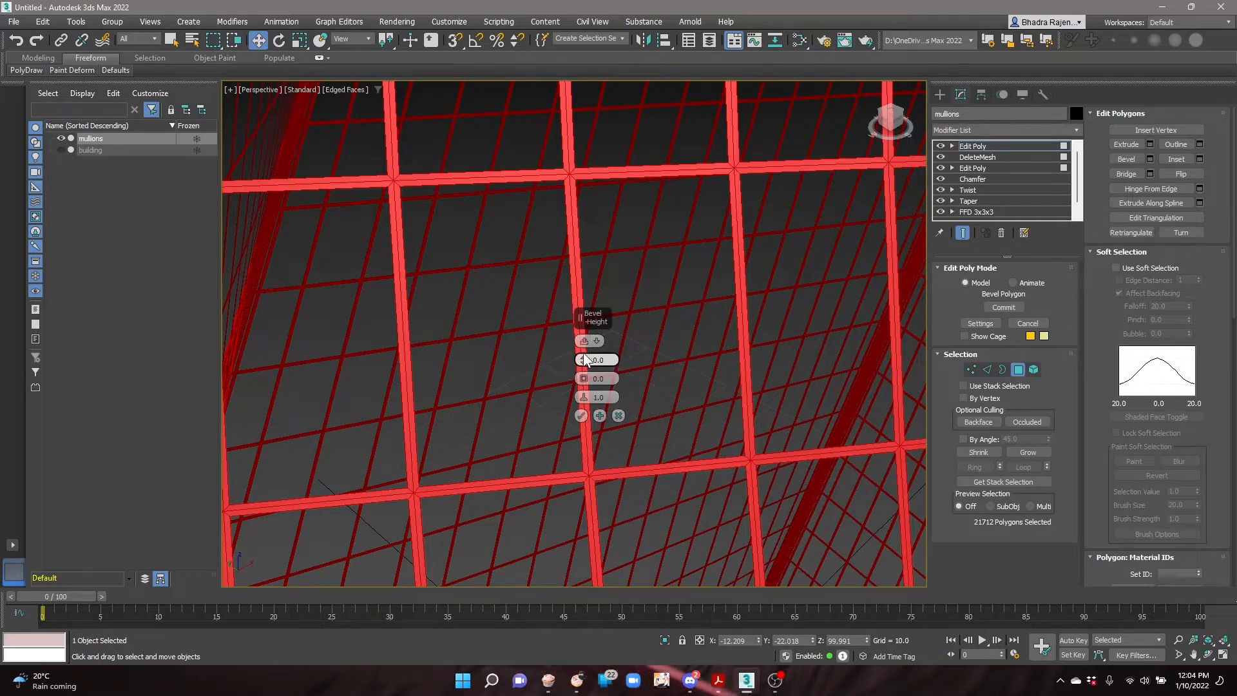
pyautogui.moveTo(585, 360)
pyautogui.mouseDown()
pyautogui.moveTo(584, 342)
pyautogui.moveTo(585, 356)
pyautogui.mouseUp()
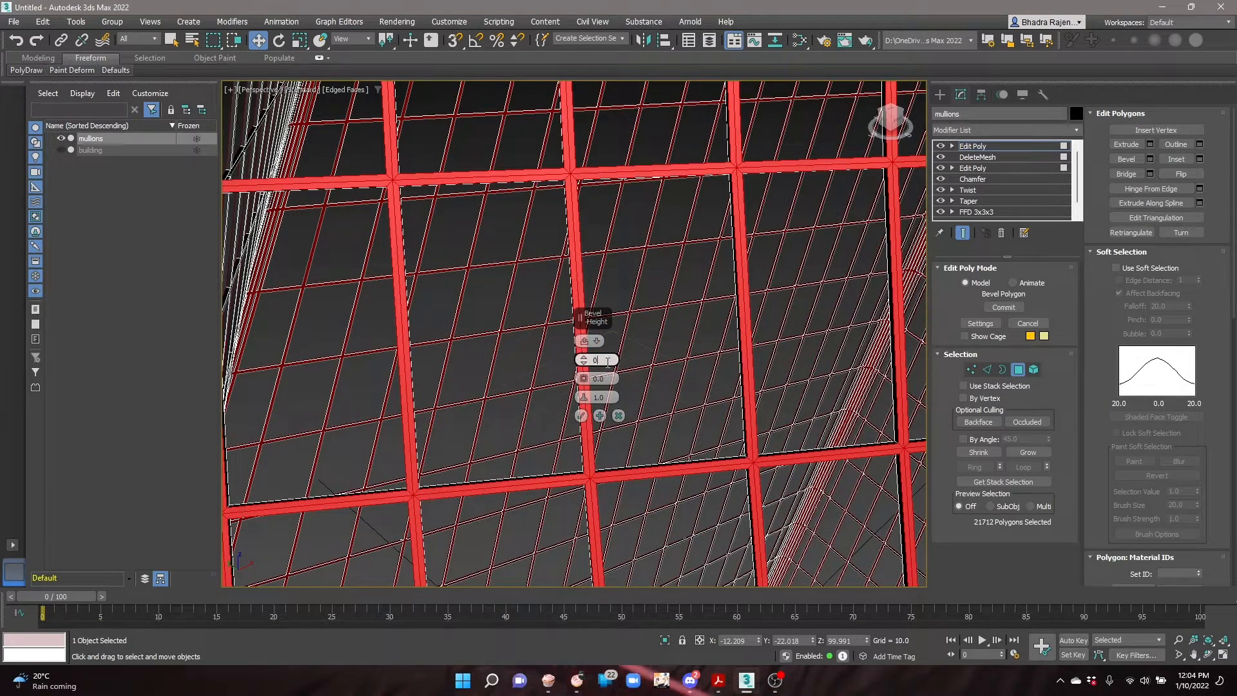
pyautogui.press('Return')
pyautogui.click(582, 416)
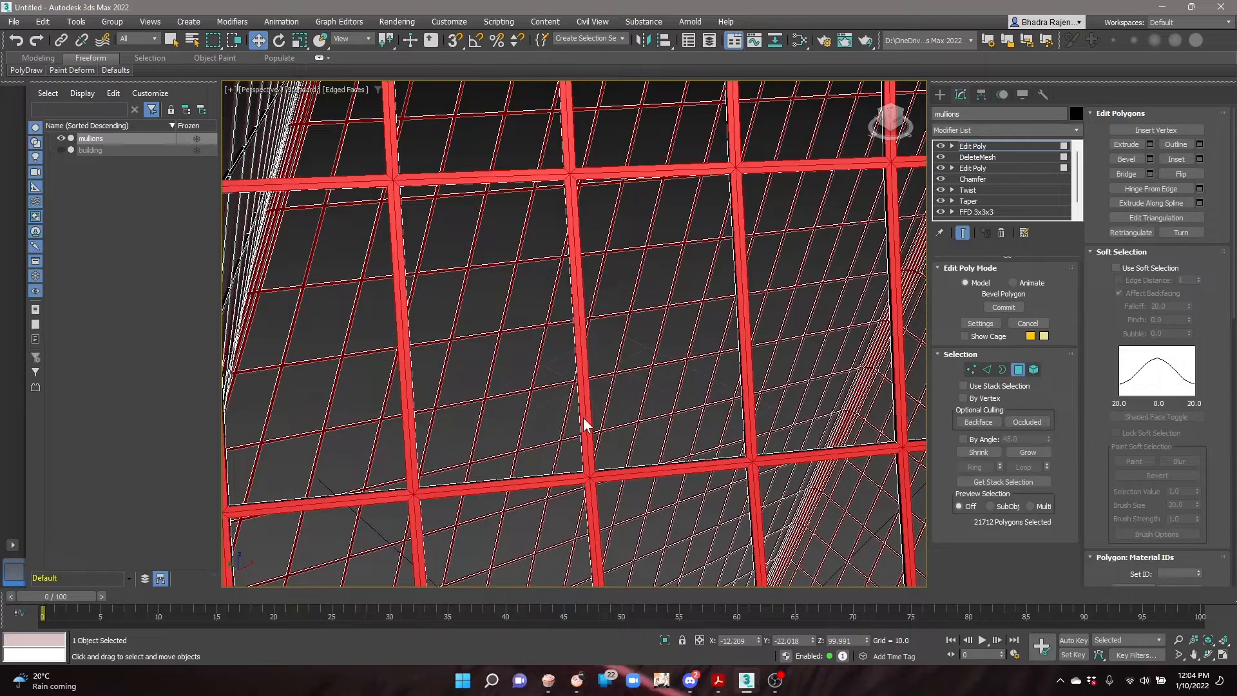
# - Clear the polygon selection on the mullions and unhide the original building
pyautogui.scroll(-10, 617, 426)
pyautogui.click(593, 294)
pyautogui.moveTo(778, 370); pyautogui.dragTo(607, 357, button='middle')
pyautogui.scroll(4, 648, 356)
pyautogui.click(62, 150)
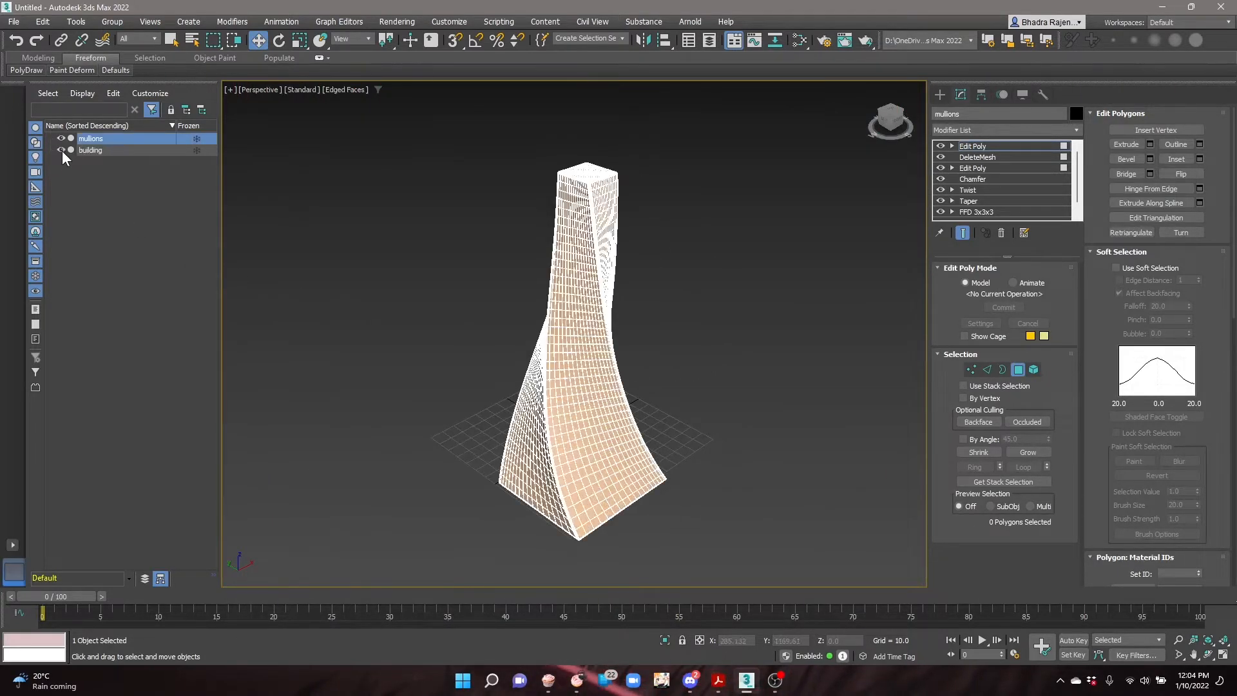
# - Clone the building as an independent copy named white stripes
pyautogui.click(135, 148)
pyautogui.rightClick(129, 152)
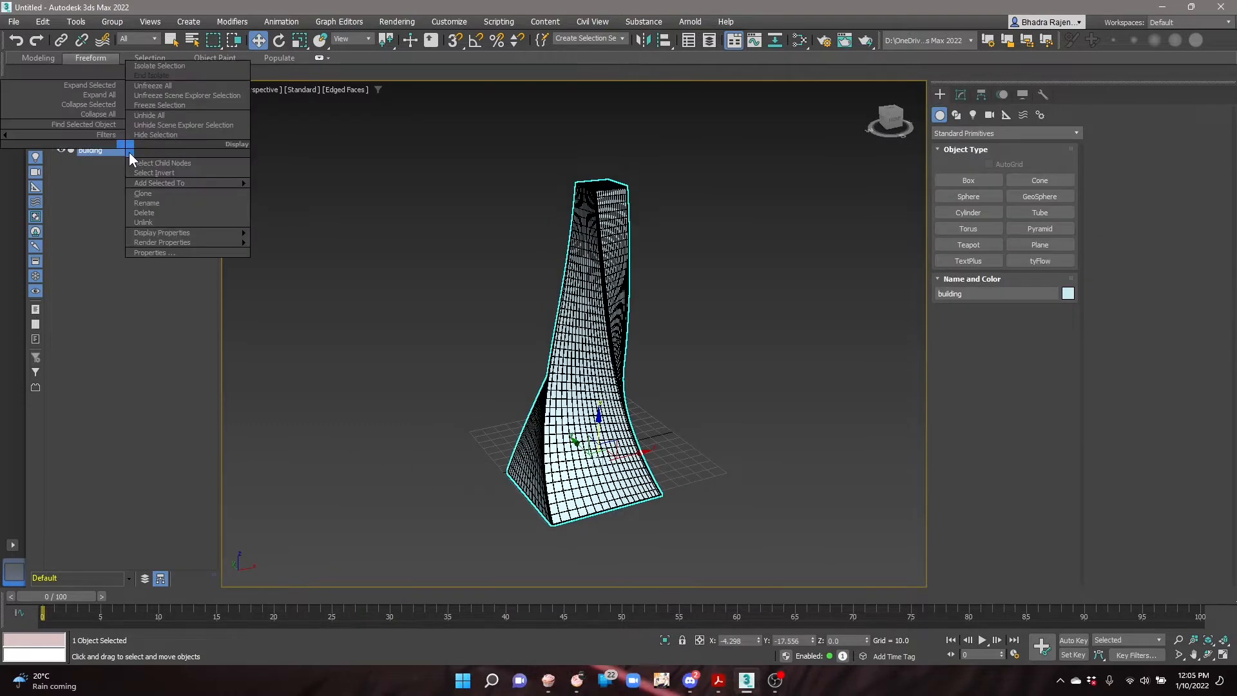
pyautogui.click(149, 193)
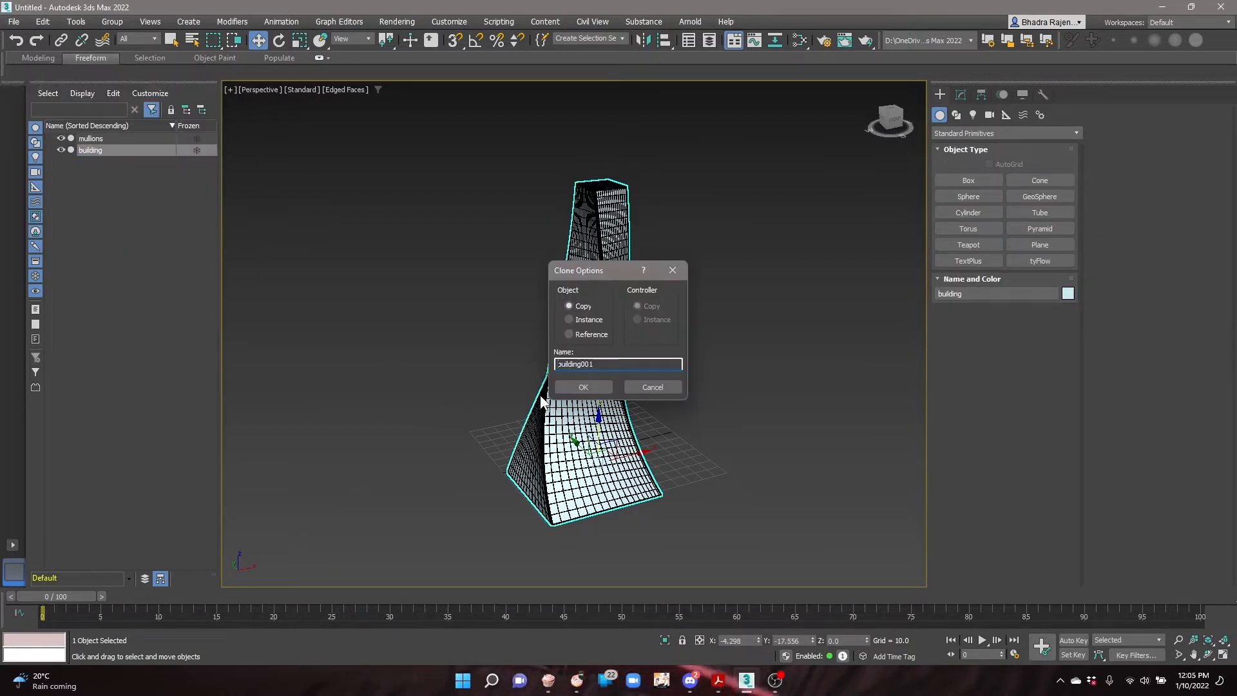
pyautogui.write('white stripes')
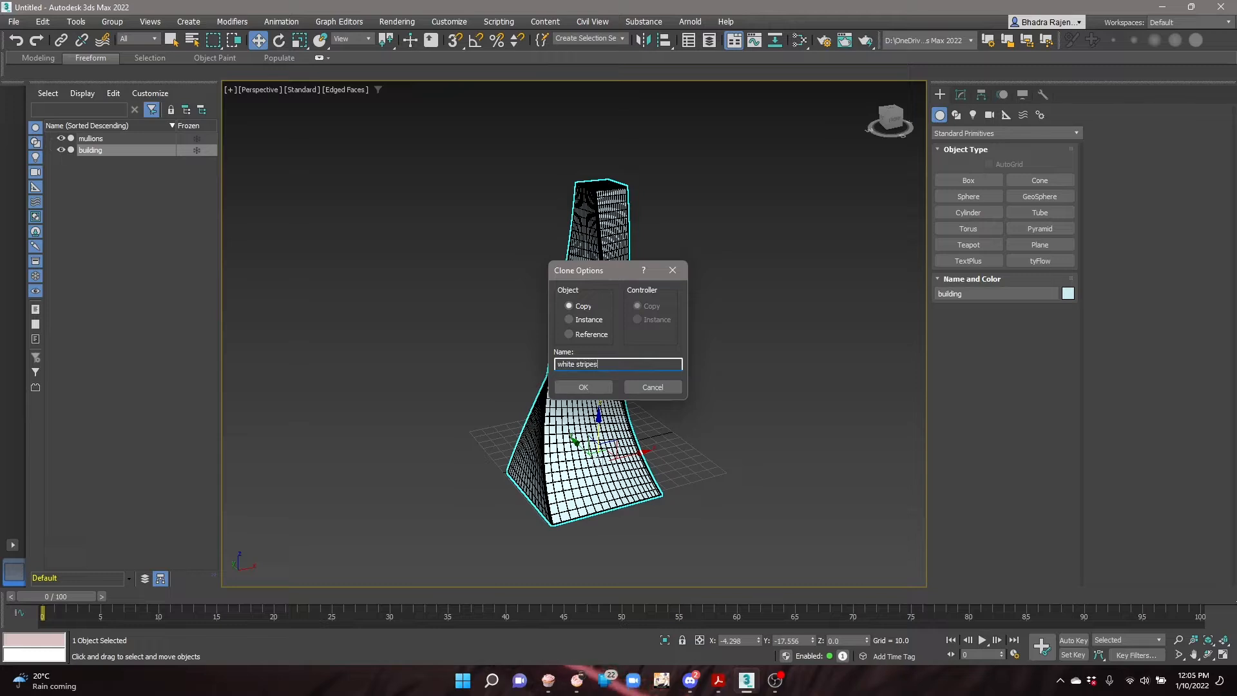
pyautogui.click(580, 389)
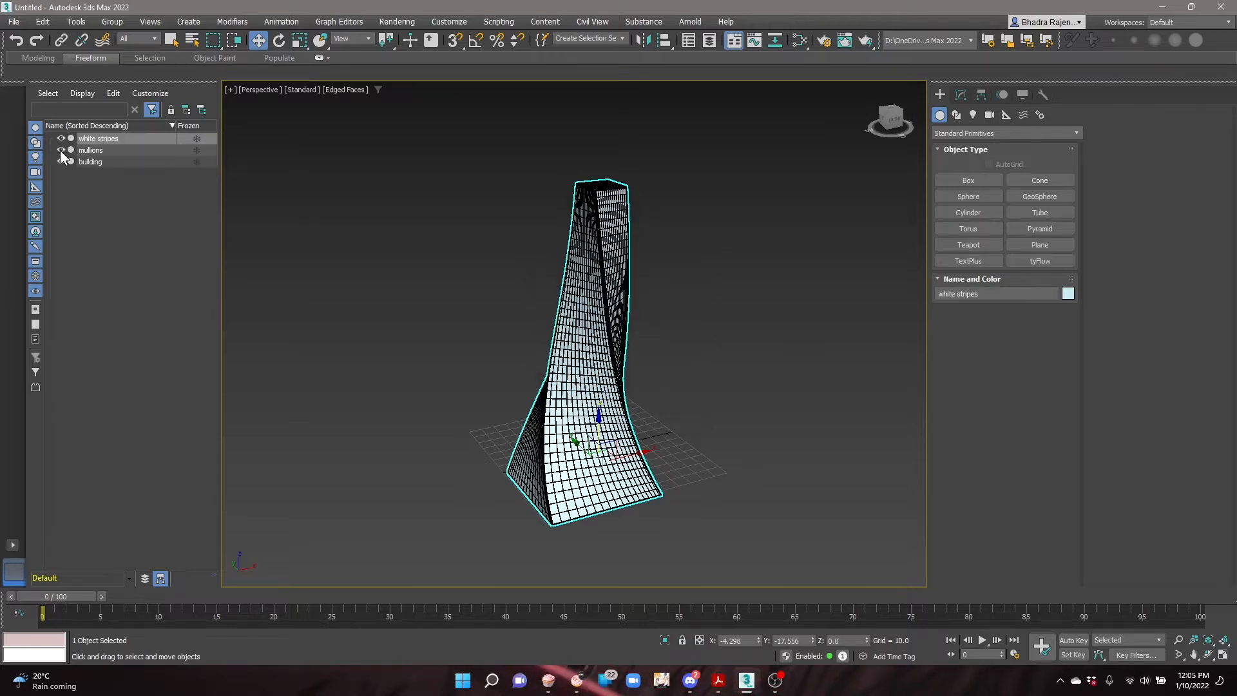
# - Hide the mullions and the original building to isolate the white stripes copy
pyautogui.click(60, 150)
pyautogui.click(60, 161)
pyautogui.click(333, 358)
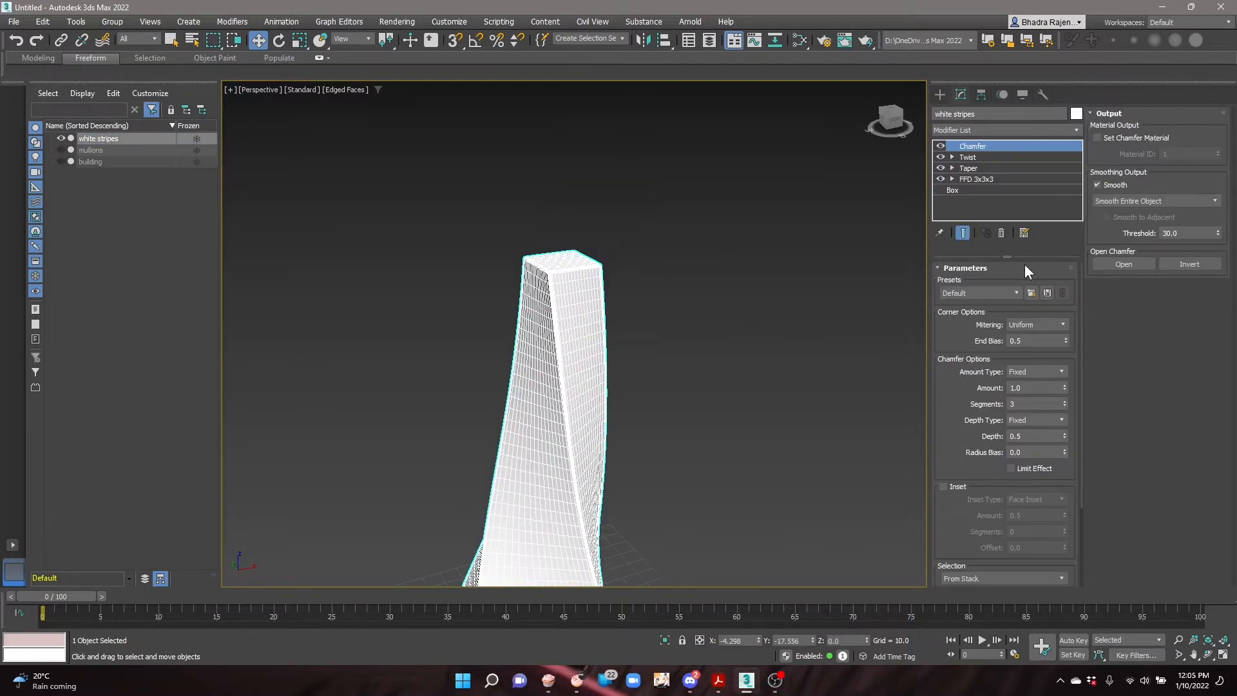
# - Add an Edit Poly modifier to the white stripes object and switch to polygon editing
pyautogui.click(987, 131)
pyautogui.scroll(-10, 982, 257)
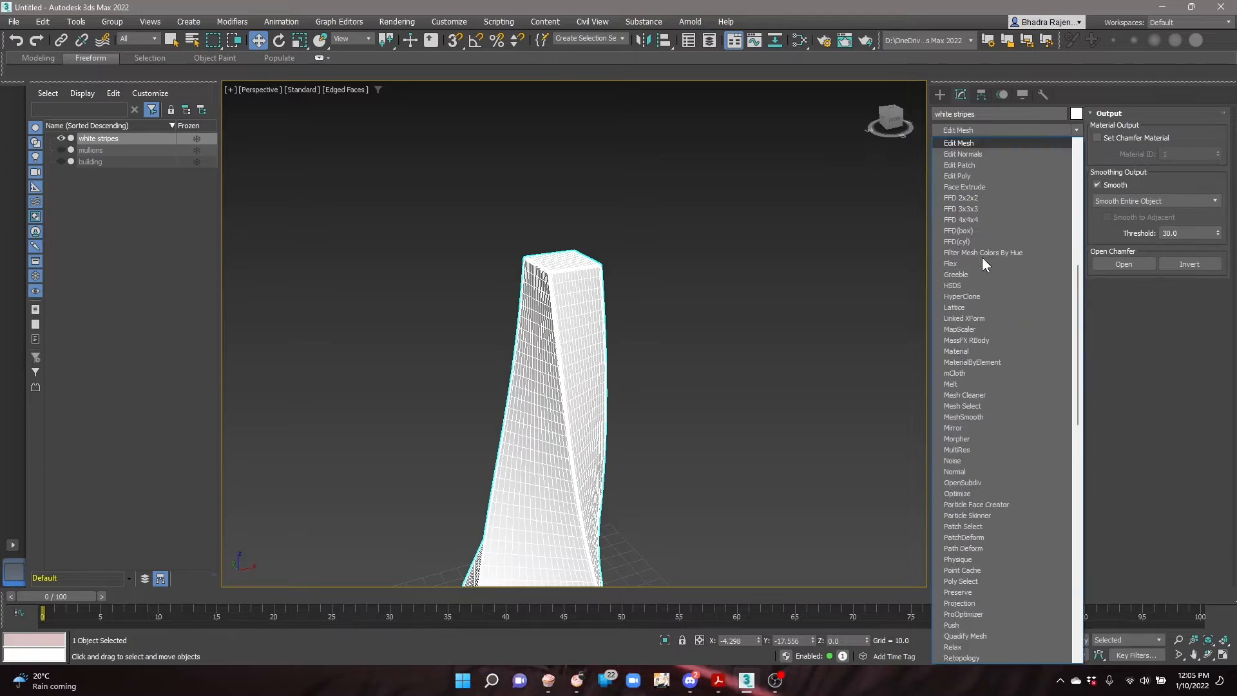
pyautogui.click(982, 176)
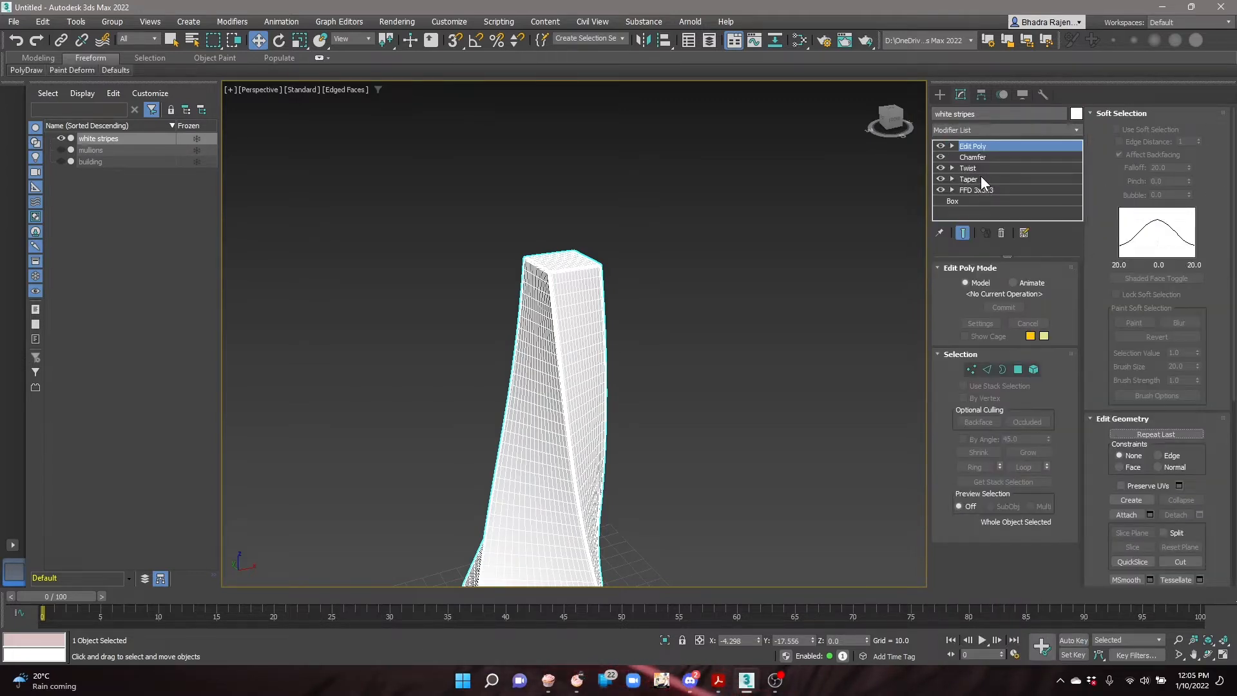
pyautogui.click(1018, 371)
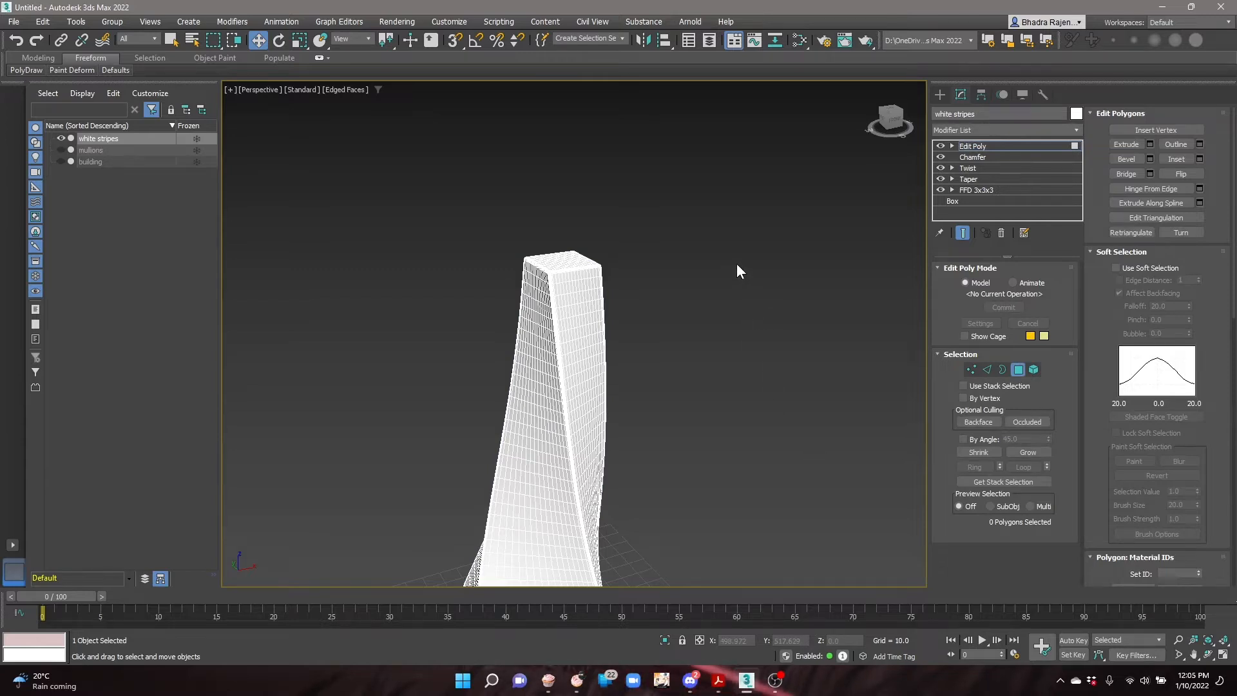
# - Select the strips of polygons along the outer edges of the tower's underside
pyautogui.scroll(-5, 737, 263)
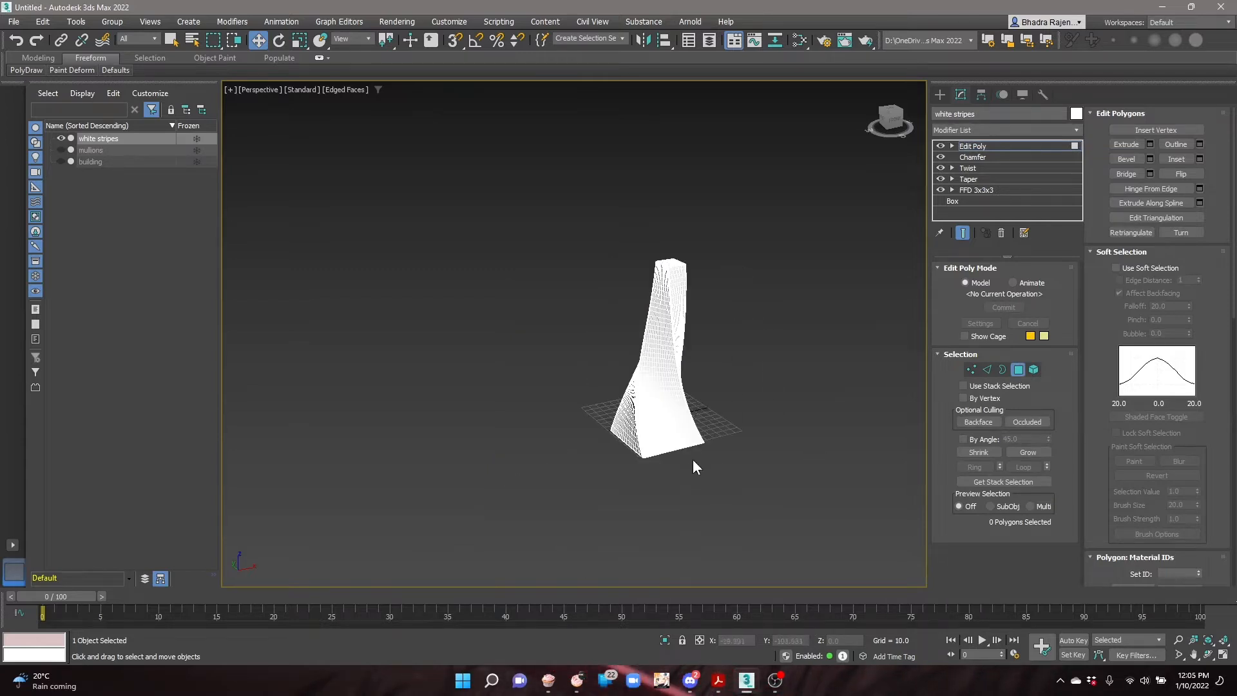
pyautogui.keyDown('alt'); pyautogui.moveTo(693, 459); pyautogui.dragTo(690, 340, button='middle'); pyautogui.keyUp('alt')
pyautogui.scroll(6, 658, 372)
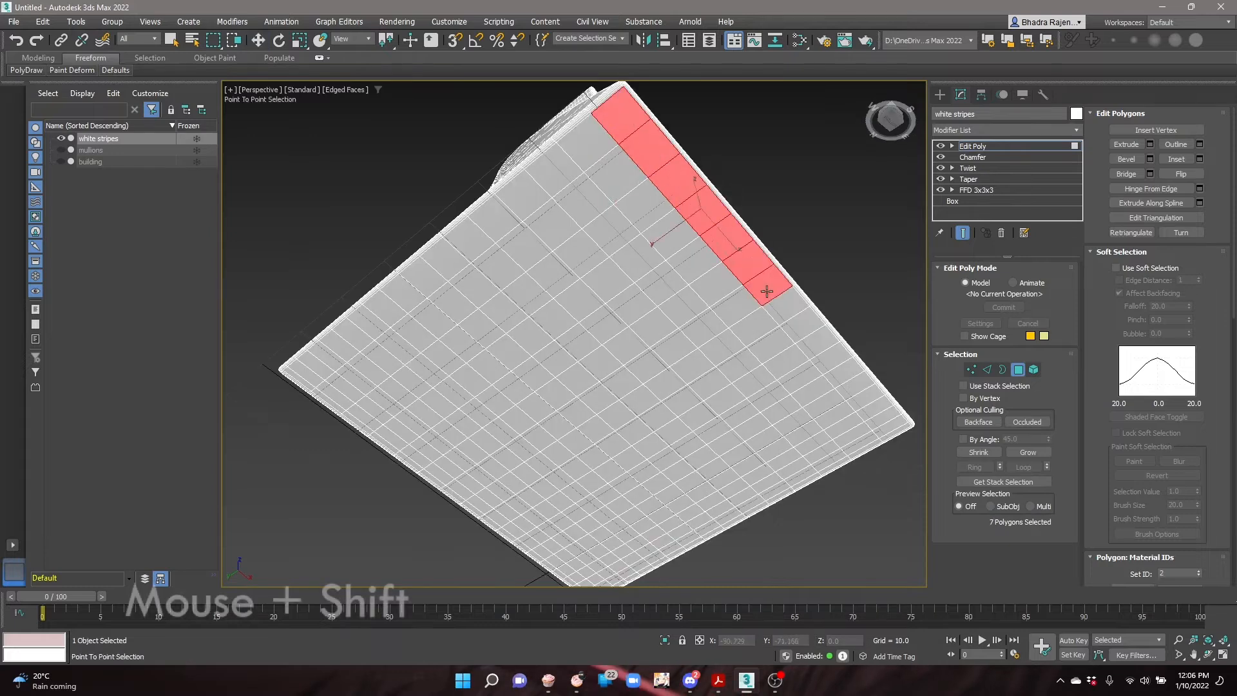
pyautogui.moveTo(767, 291)
pyautogui.keyDown('shift'); pyautogui.mouseDown()
pyautogui.moveTo(862, 446)
pyautogui.moveTo(590, 156)
pyautogui.moveTo(834, 462)
pyautogui.moveTo(527, 206)
pyautogui.moveTo(759, 509)
pyautogui.moveTo(442, 262)
pyautogui.moveTo(716, 527)
pyautogui.moveTo(431, 284)
pyautogui.mouseUp(); pyautogui.keyUp('shift')
pyautogui.moveTo(431, 284); pyautogui.dragTo(417, 194, button='middle')
pyautogui.moveTo(386, 197)
pyautogui.keyDown('shift'); pyautogui.mouseDown()
pyautogui.moveTo(504, 286)
pyautogui.moveTo(660, 475)
pyautogui.moveTo(355, 233)
pyautogui.moveTo(649, 497)
pyautogui.moveTo(497, 354)
pyautogui.moveTo(530, 423)
pyautogui.moveTo(606, 508)
pyautogui.moveTo(316, 271)
pyautogui.moveTo(598, 515)
pyautogui.moveTo(301, 284)
pyautogui.moveTo(581, 521)
pyautogui.mouseUp(); pyautogui.keyUp('shift')
pyautogui.scroll(-3, 741, 370)
pyautogui.moveTo(761, 361); pyautogui.dragTo(724, 382, button='middle')
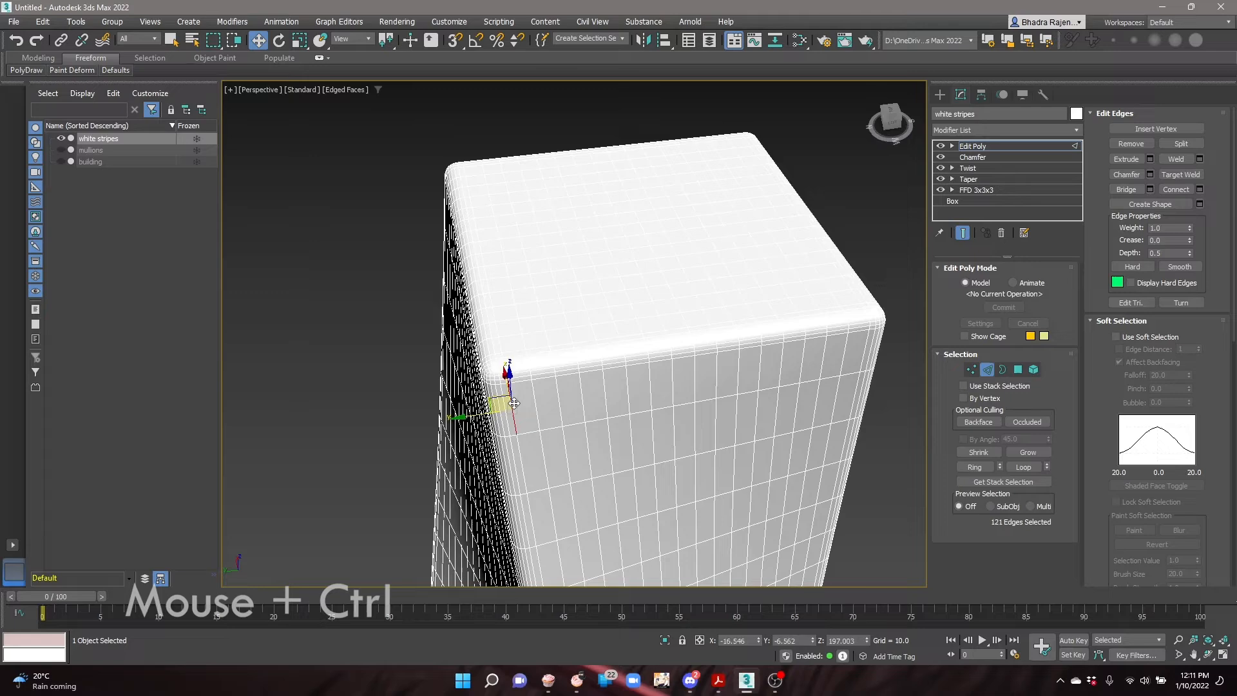
# - Select evenly spaced vertical edge loops across one face of the white stripes tower
pyautogui.keyDown('ctrl'); pyautogui.click(497, 389); pyautogui.keyUp('ctrl')
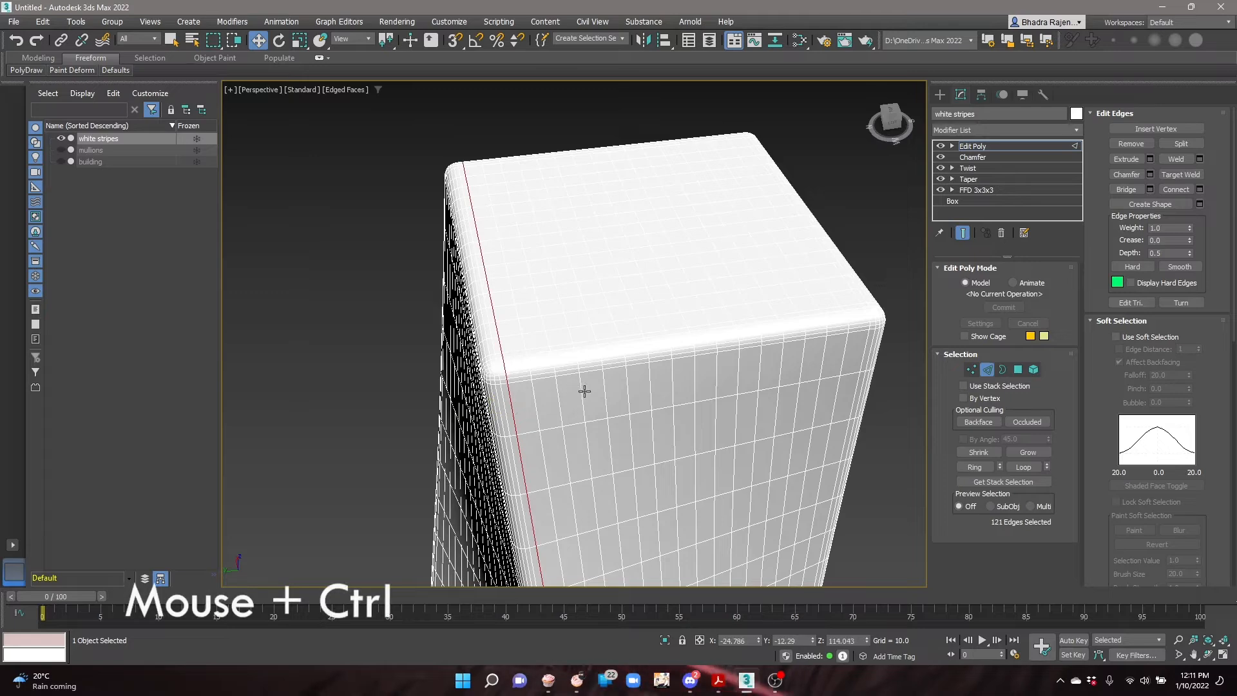
pyautogui.keyDown('ctrl'); pyautogui.click(584, 391); pyautogui.keyUp('ctrl')
pyautogui.keyDown('ctrl'); pyautogui.click(652, 385); pyautogui.keyUp('ctrl')
pyautogui.keyDown('ctrl'); pyautogui.click(714, 384); pyautogui.keyUp('ctrl')
pyautogui.keyDown('ctrl'); pyautogui.click(782, 360); pyautogui.keyUp('ctrl')
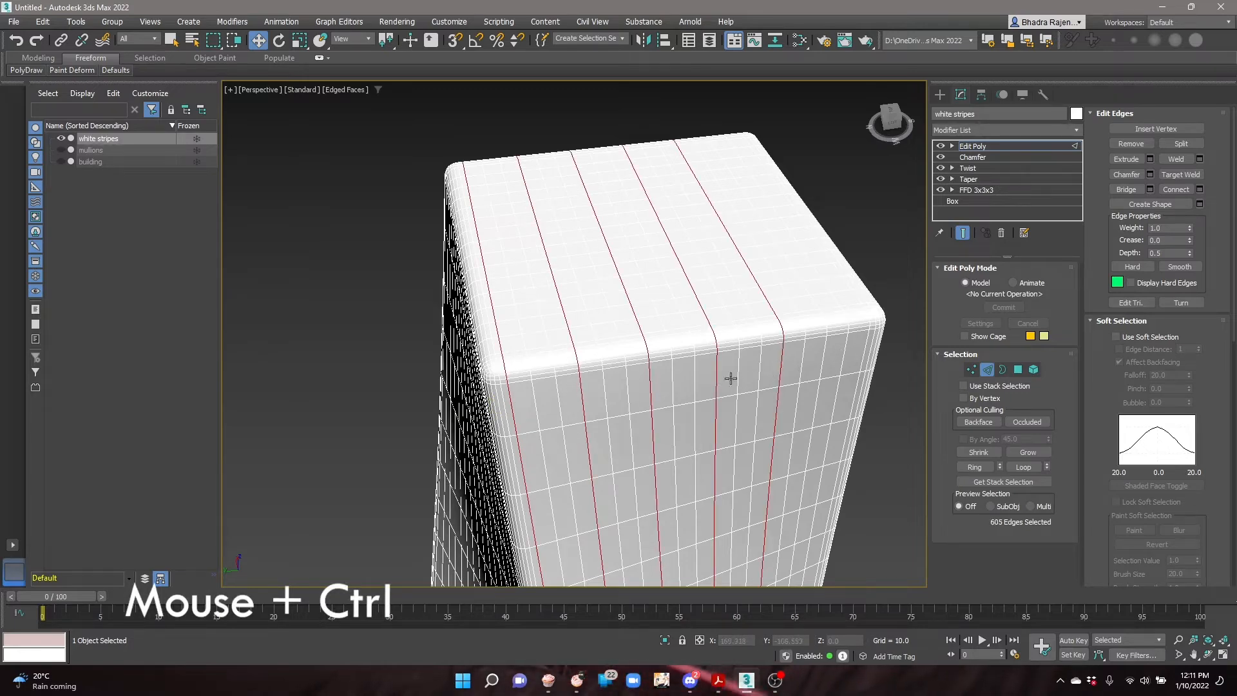
pyautogui.keyDown('ctrl'); pyautogui.doubleClick(716, 366); pyautogui.keyUp('ctrl')
pyautogui.keyDown('ctrl'); pyautogui.doubleClick(741, 365); pyautogui.keyUp('ctrl')
pyautogui.keyDown('ctrl'); pyautogui.doubleClick(781, 362); pyautogui.keyUp('ctrl')
pyautogui.keyDown('ctrl'); pyautogui.doubleClick(805, 365); pyautogui.keyUp('ctrl')
pyautogui.keyDown('ctrl'); pyautogui.doubleClick(868, 352); pyautogui.keyUp('ctrl')
pyautogui.scroll(-3, 770, 340)
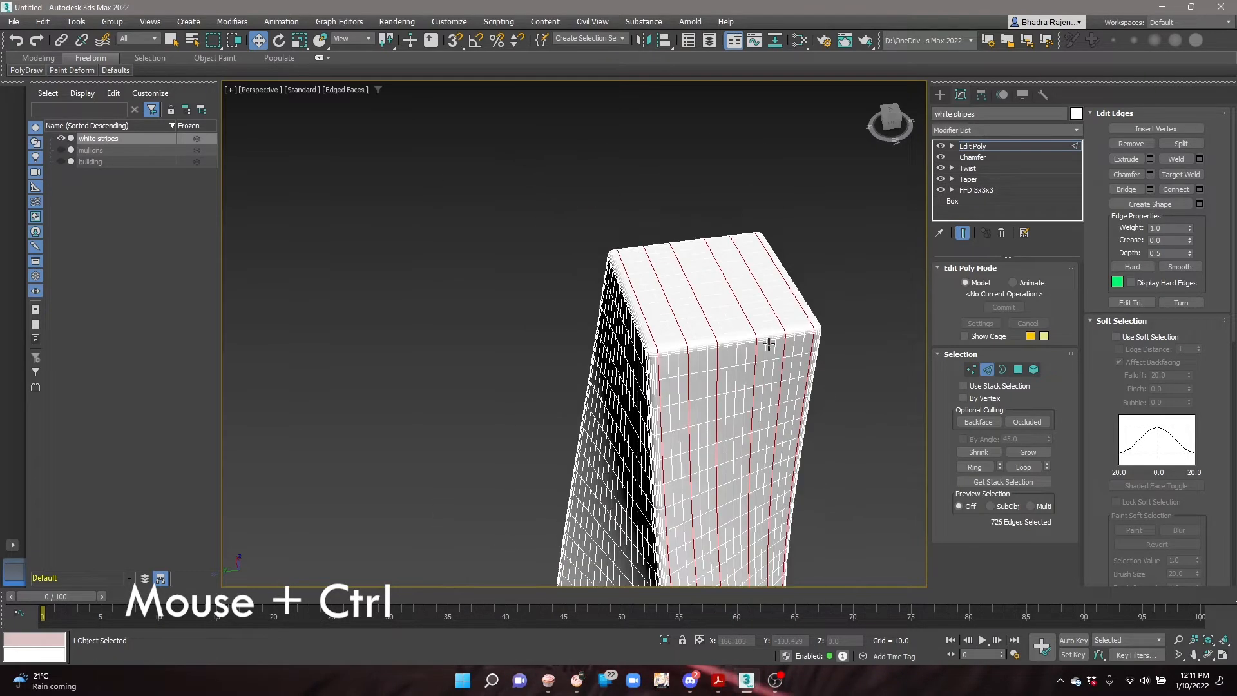
# - Add evenly spaced vertical edge loops on the adjoining tower face to the edge selection
pyautogui.keyDown('alt'); pyautogui.moveTo(770, 342); pyautogui.dragTo(717, 332, button='middle'); pyautogui.keyUp('alt')
pyautogui.scroll(3, 646, 354)
pyautogui.keyDown('ctrl'); pyautogui.doubleClick(613, 336); pyautogui.keyUp('ctrl')
pyautogui.keyDown('ctrl'); pyautogui.doubleClick(655, 335); pyautogui.keyUp('ctrl')
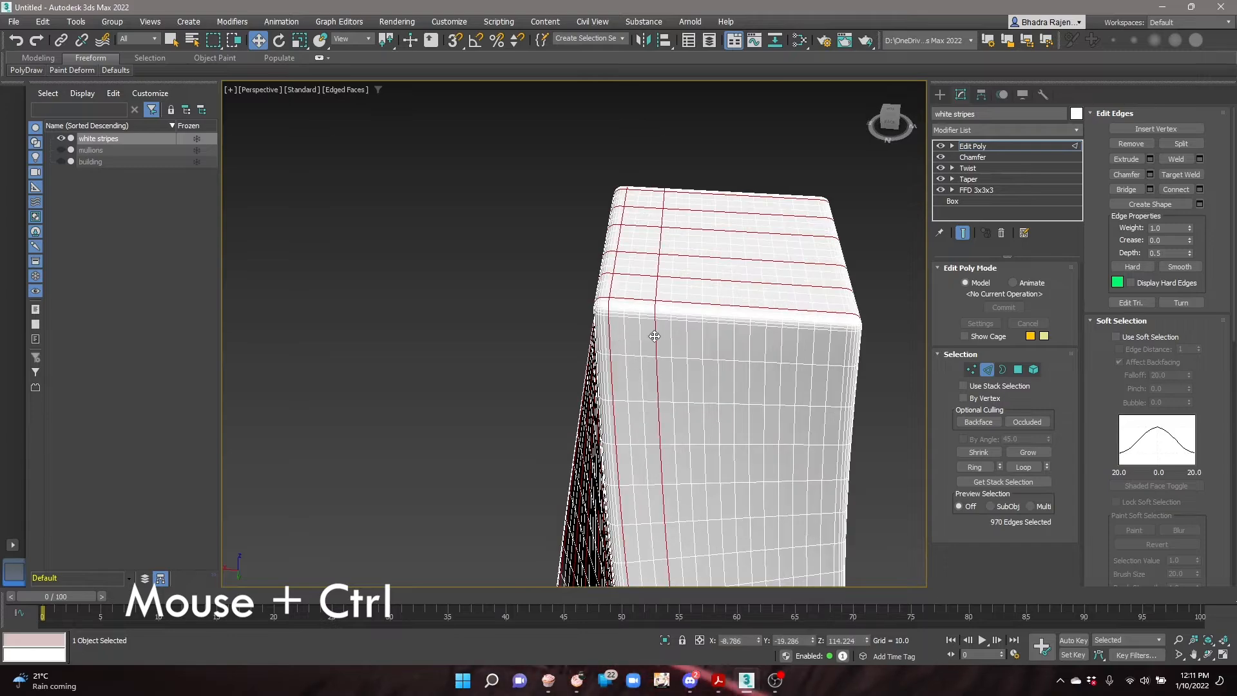
pyautogui.keyDown('ctrl'); pyautogui.doubleClick(703, 337); pyautogui.keyUp('ctrl')
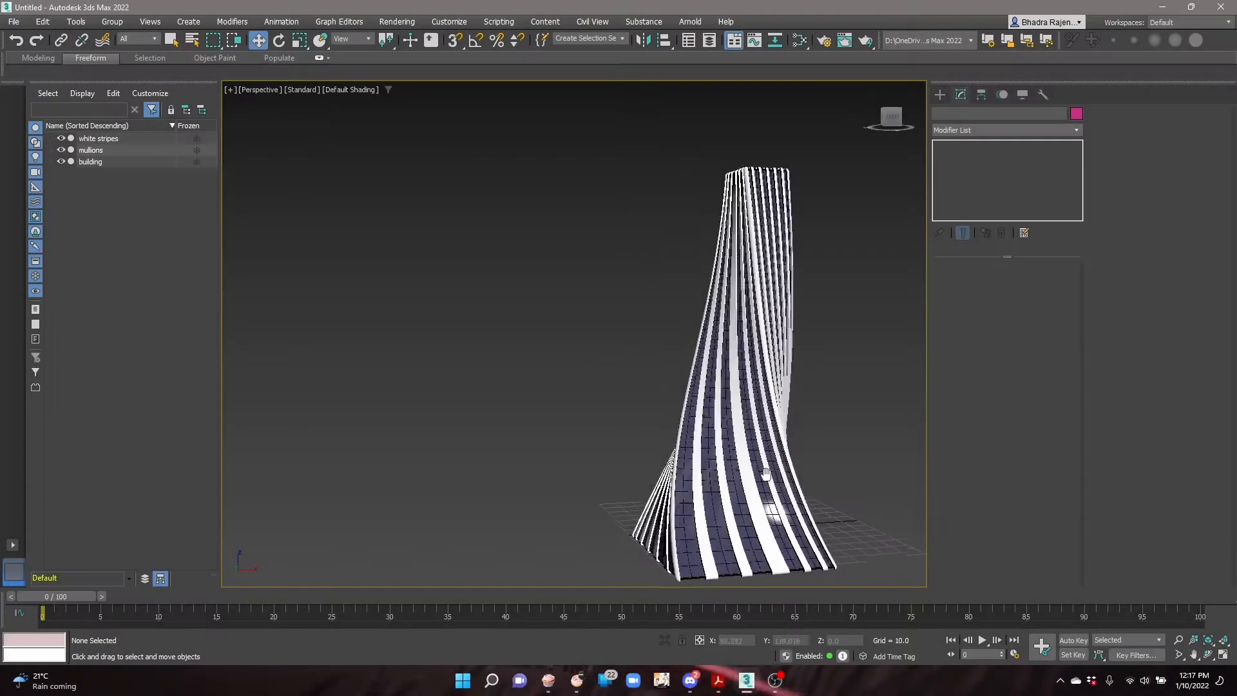
pyautogui.keyDown('alt'); pyautogui.moveTo(848, 482); pyautogui.dragTo(763, 361, button='middle'); pyautogui.keyUp('alt')
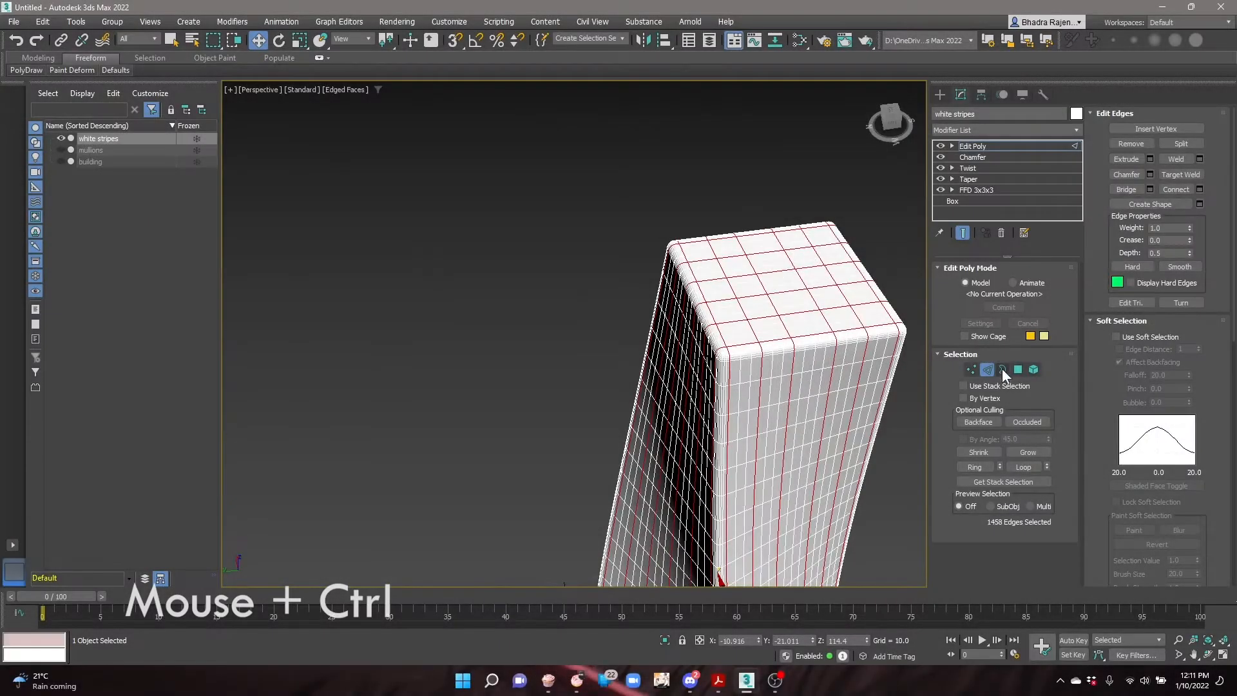
# - Convert the selected edge loops into a selection of their adjacent polygons
pyautogui.keyDown('ctrl'); pyautogui.click(1022, 370); pyautogui.keyUp('ctrl')
pyautogui.scroll(-5, 709, 303)
pyautogui.keyDown('alt'); pyautogui.moveTo(824, 465); pyautogui.dragTo(734, 366, button='middle'); pyautogui.keyUp('alt')
pyautogui.keyDown('alt'); pyautogui.moveTo(699, 459); pyautogui.dragTo(764, 475, button='middle'); pyautogui.keyUp('alt')
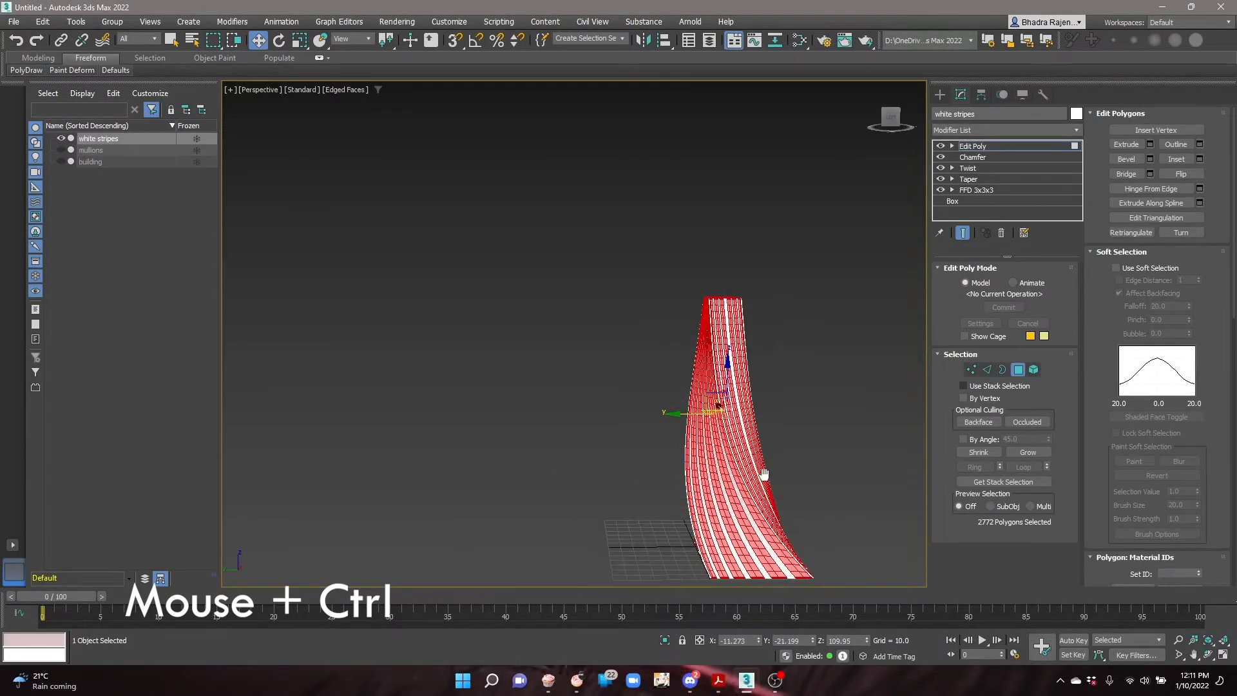
# - Remove the selected polygons with a DeleteMesh modifier so only the separate stripes remain
pyautogui.click(1006, 129)
pyautogui.scroll(-8, 992, 269)
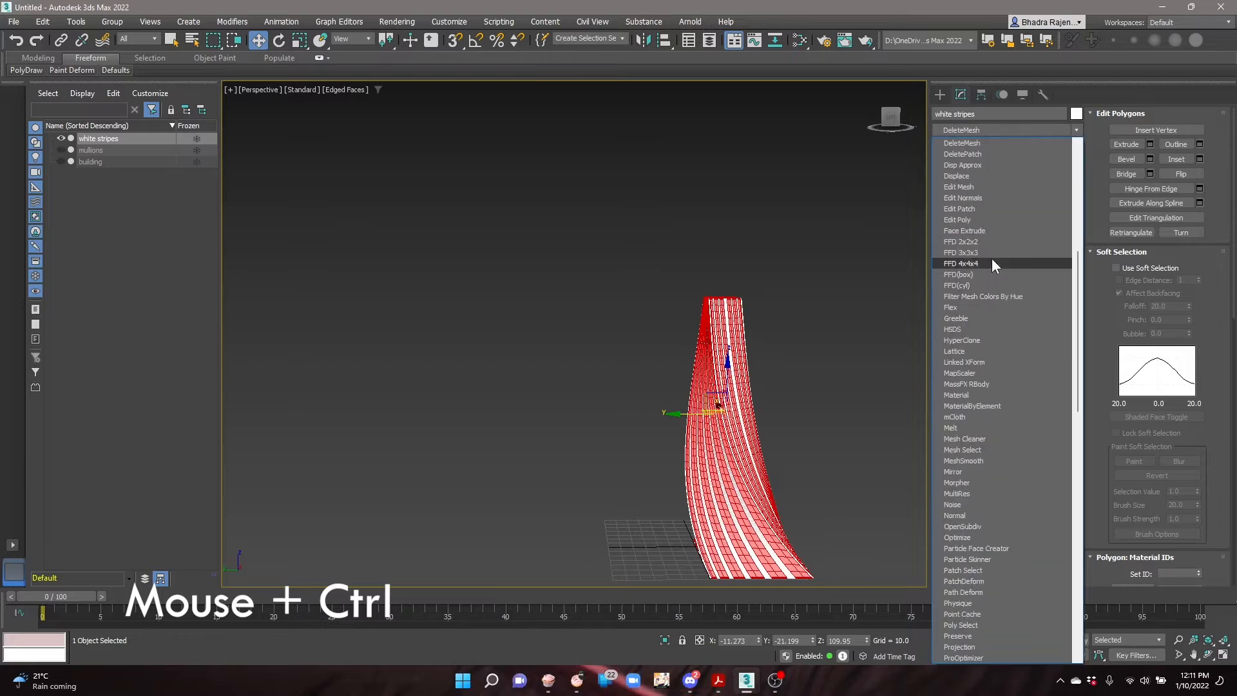
pyautogui.click(973, 144)
pyautogui.moveTo(819, 413); pyautogui.dragTo(781, 354, button='middle')
pyautogui.click(798, 362)
# - Add another Edit Poly modifier above DeleteMesh on the white stripes and switch to polygon editing
pyautogui.click(1001, 129)
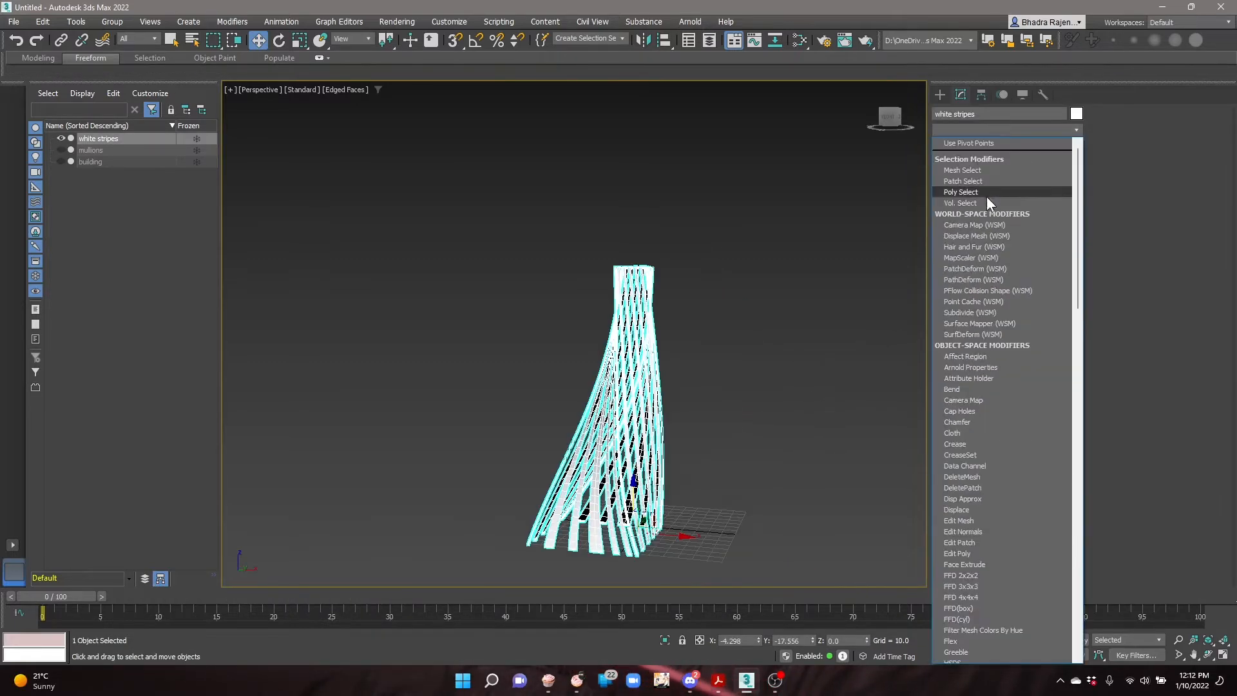
pyautogui.press('e')
pyautogui.click(972, 174)
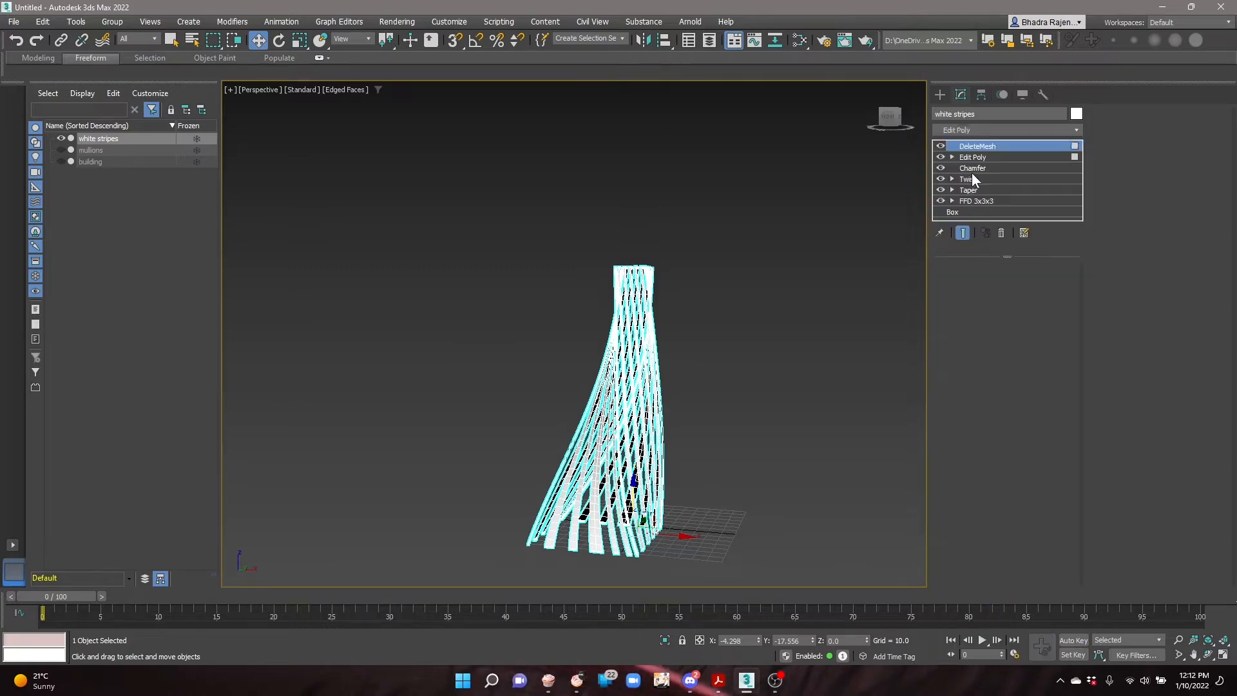
pyautogui.scroll(10, 594, 326)
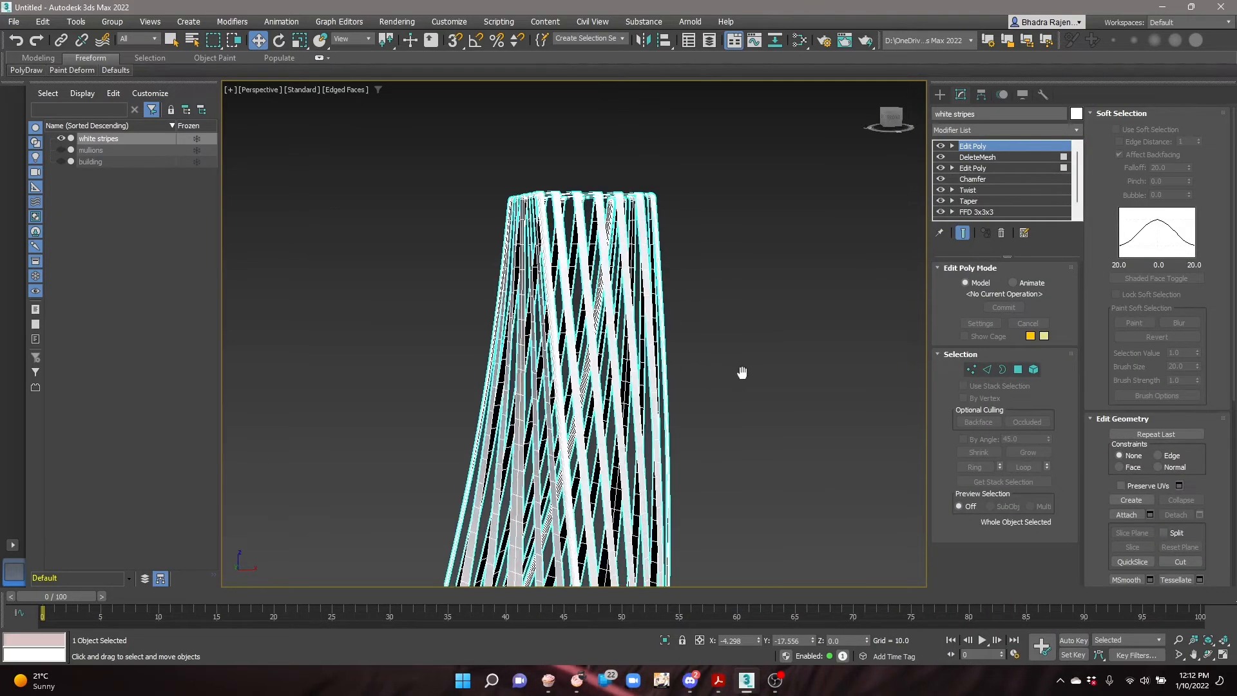
pyautogui.scroll(3, 602, 235)
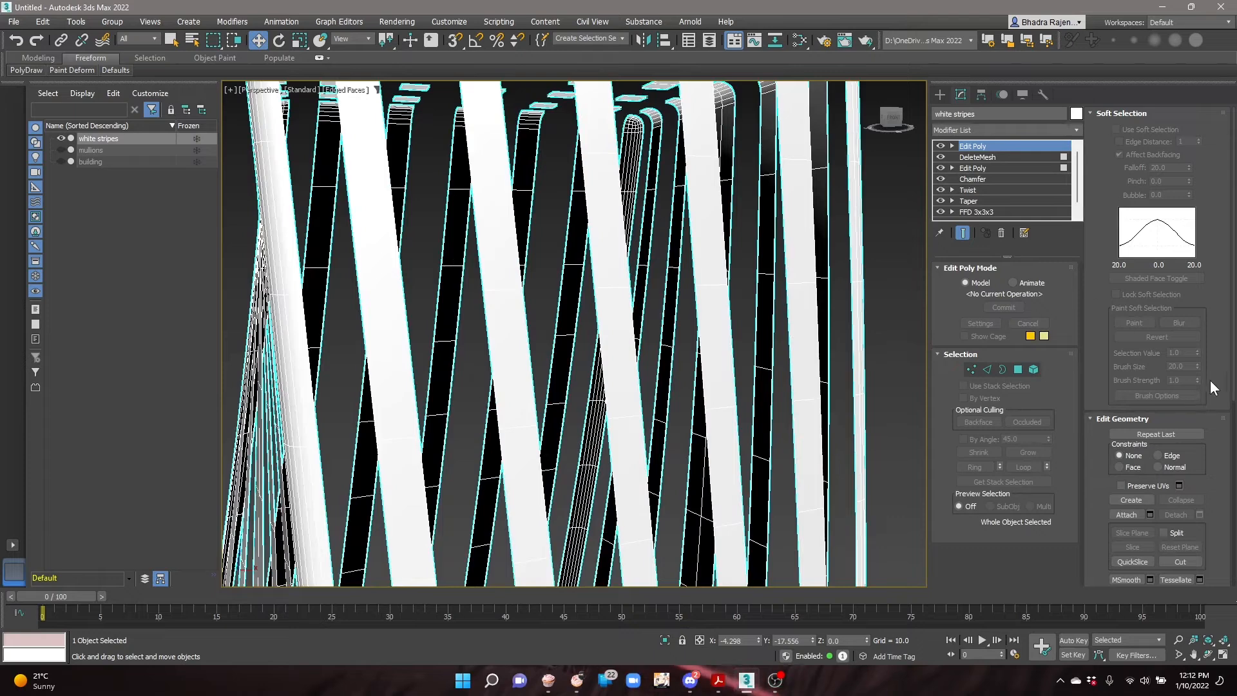
pyautogui.scroll(-3, 1216, 383)
pyautogui.scroll(-8, 702, 352)
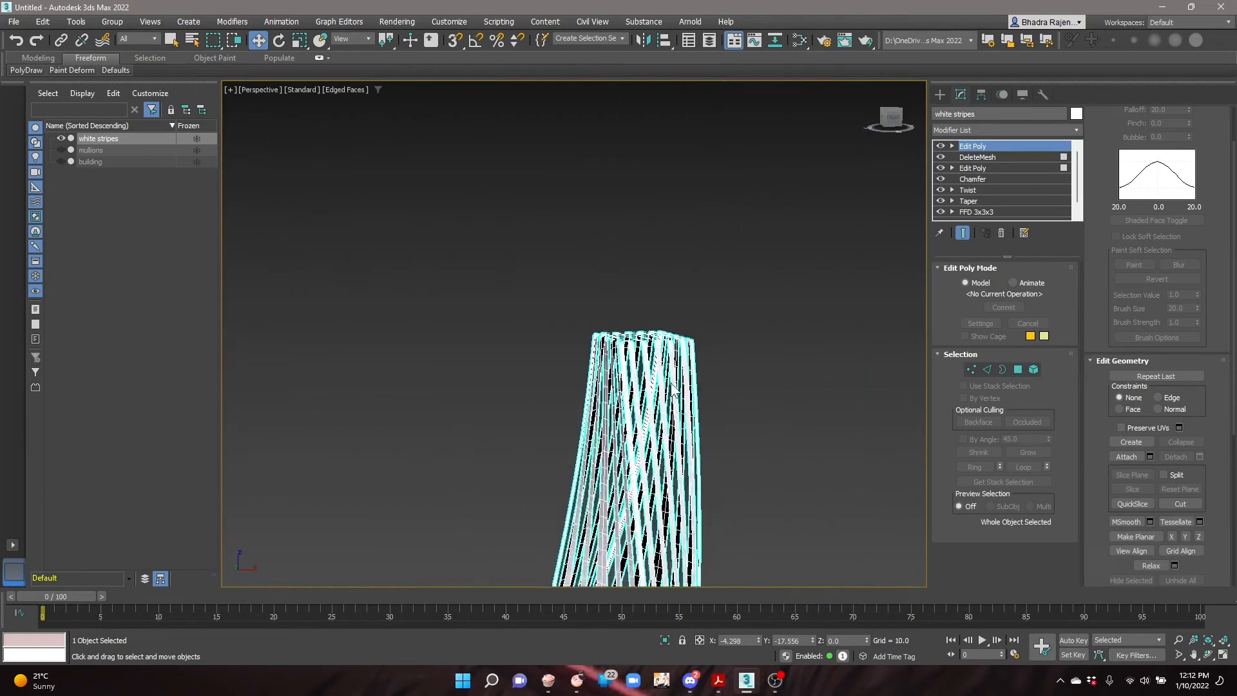
pyautogui.click(1017, 371)
# - Select all polygons of the remaining stripes over the tower's full height
pyautogui.scroll(-5, 771, 329)
pyautogui.moveTo(771, 329); pyautogui.dragTo(753, 296, button='middle')
pyautogui.moveTo(609, 241); pyautogui.dragTo(796, 466)
pyautogui.scroll(10, 671, 284)
pyautogui.moveTo(613, 309); pyautogui.dragTo(361, 335, button='middle')
pyautogui.scroll(4, 596, 329)
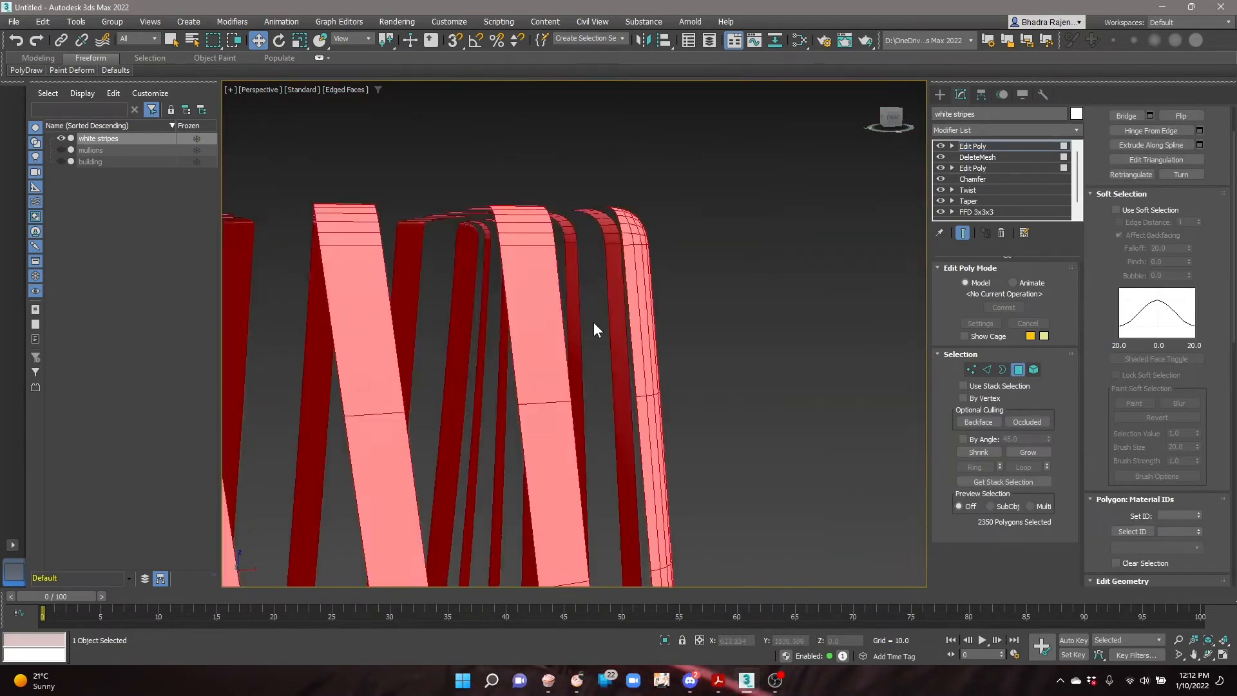
pyautogui.scroll(3, 596, 330)
pyautogui.scroll(3, 1154, 166)
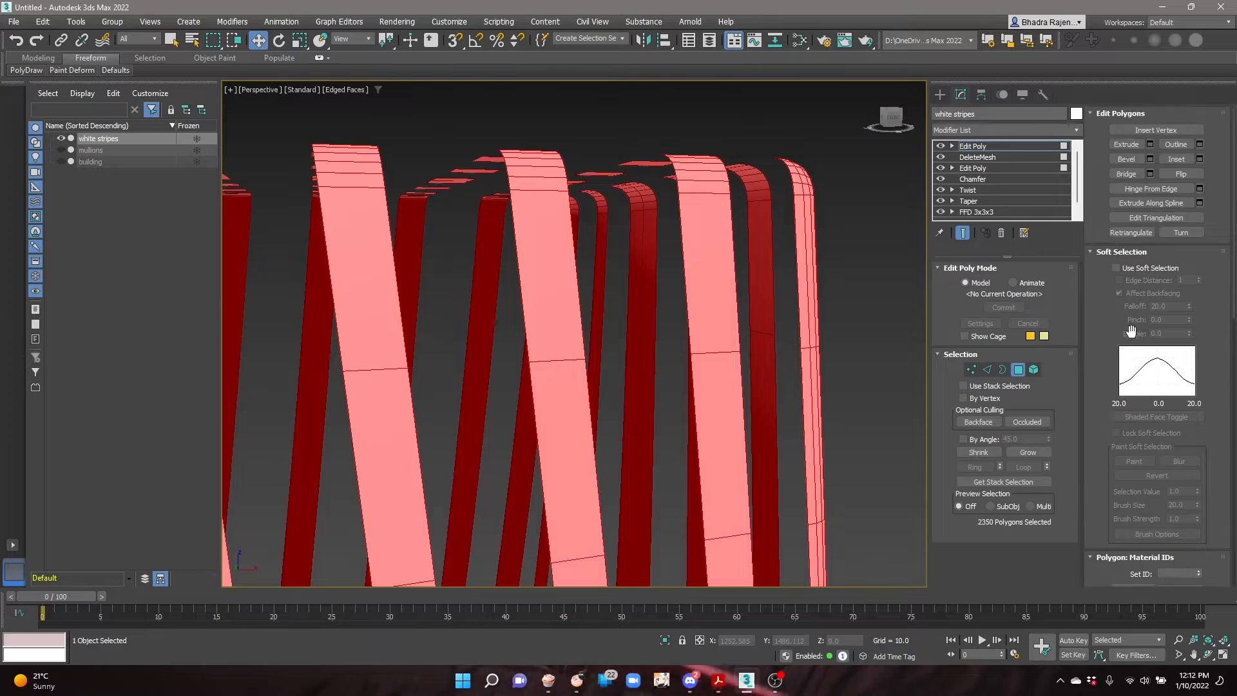
# - Bevel the selected stripe polygons with a height of 1.0 and an outline of 1.0
pyautogui.click(1151, 159)
pyautogui.write('1.')
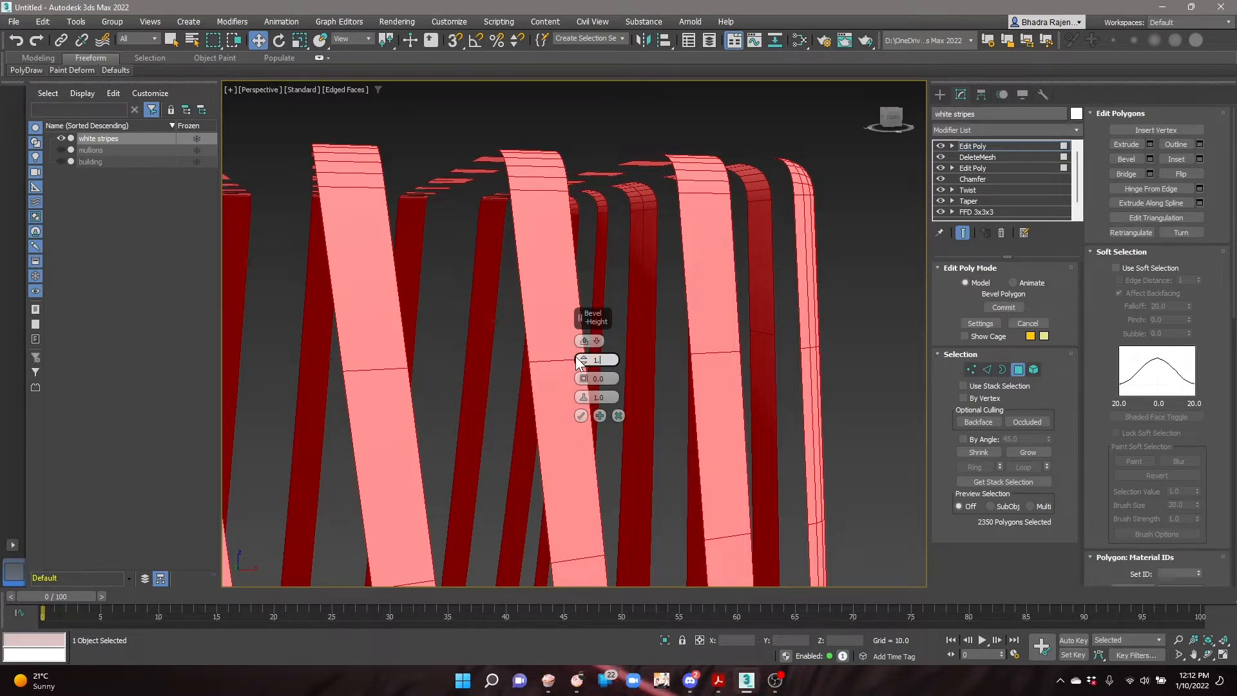
pyautogui.write('0')
pyautogui.click(580, 416)
# - Clear the polygon selection and deselect the white stripes object
pyautogui.scroll(-6, 572, 268)
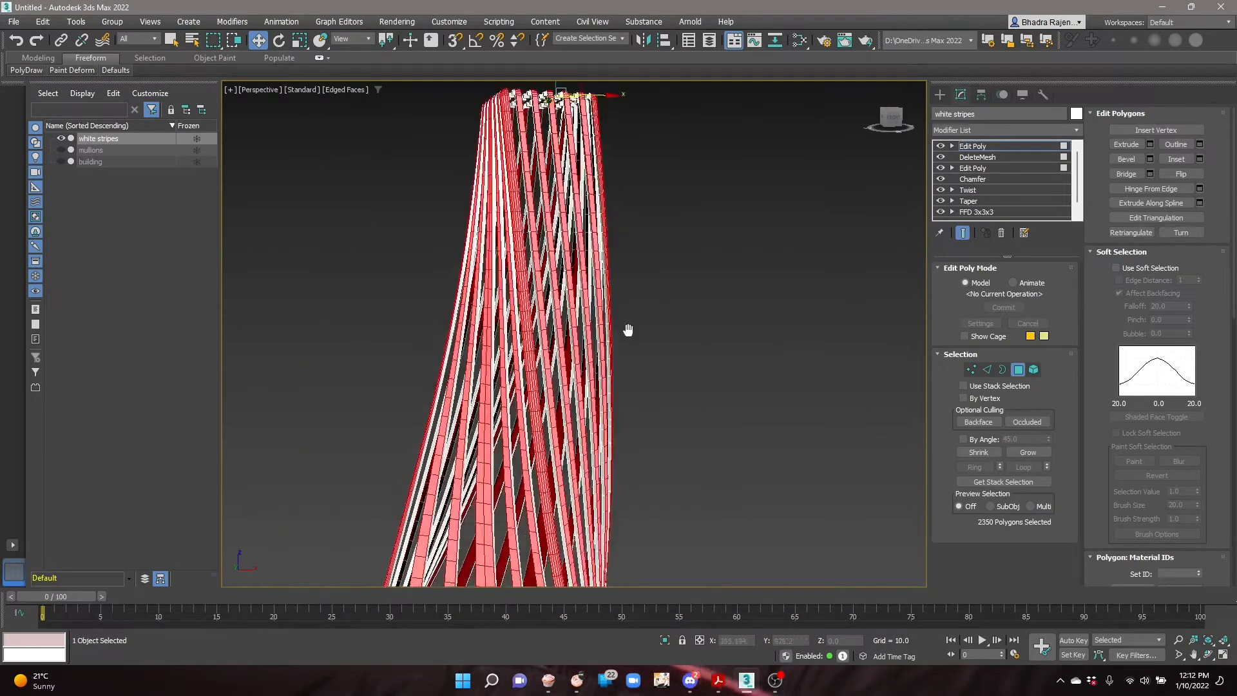
pyautogui.moveTo(628, 329); pyautogui.dragTo(647, 299, button='middle')
pyautogui.click(693, 318)
pyautogui.click(940, 95)
pyautogui.click(435, 349)
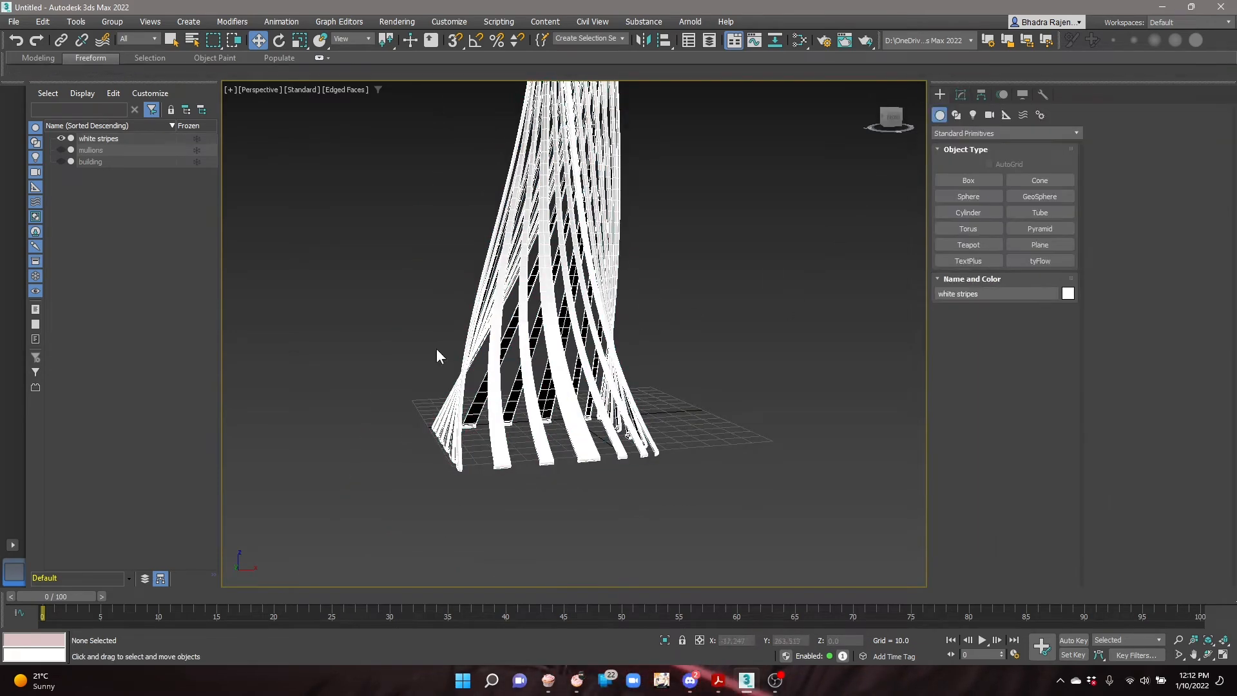
# - Unhide the mullions and building objects to show the complete tower with its stripes
pyautogui.click(61, 149)
pyautogui.click(61, 162)
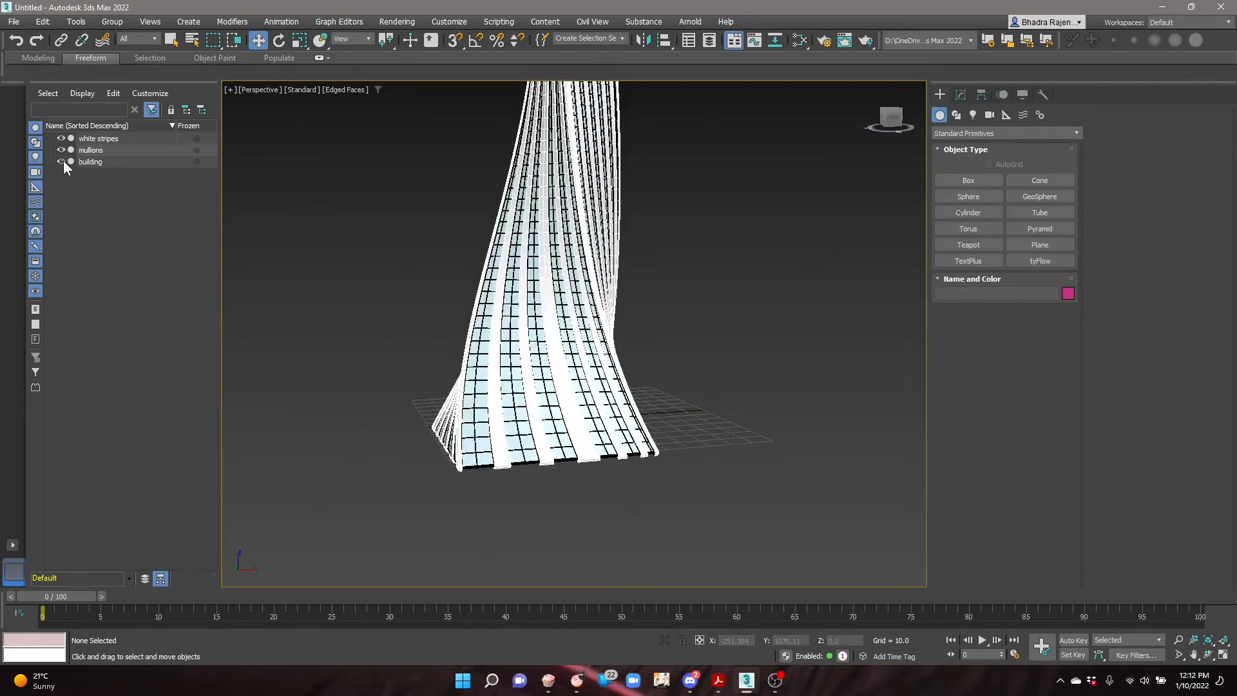
pyautogui.scroll(-4, 509, 364)
pyautogui.keyDown('alt'); pyautogui.moveTo(509, 364); pyautogui.dragTo(674, 352, button='middle'); pyautogui.keyUp('alt')
# - Open the Slate Material Editor and place its window beside the tower
pyautogui.click(799, 44)
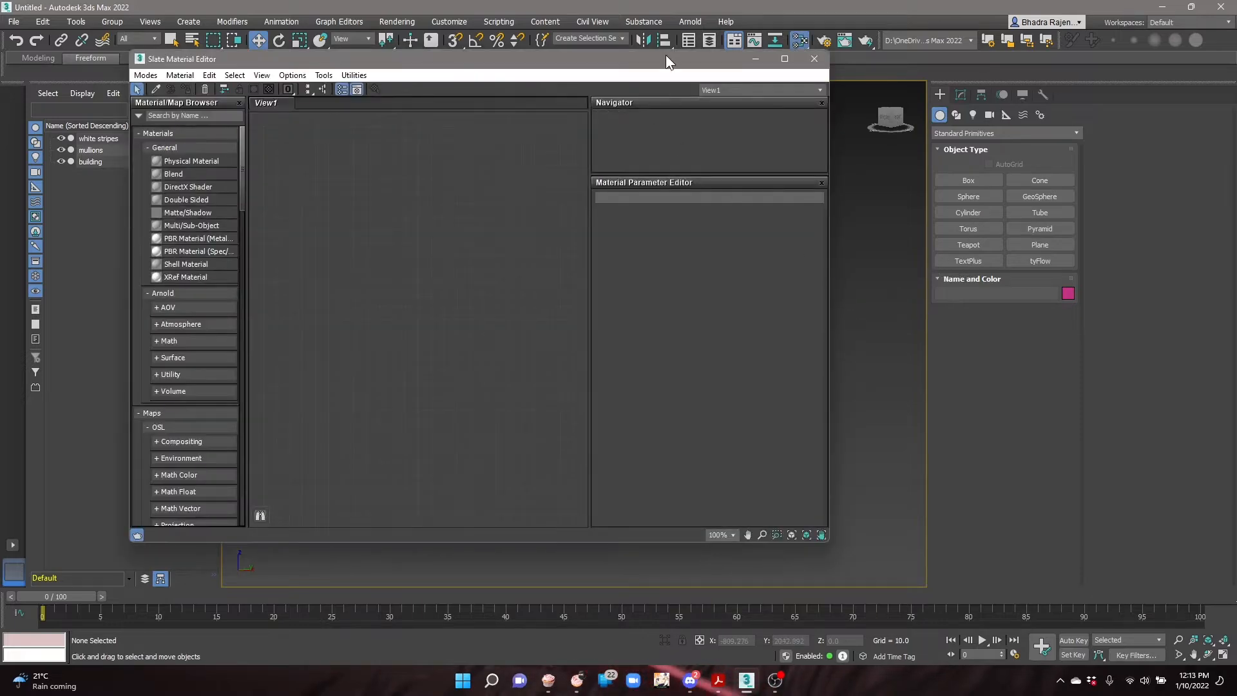
pyautogui.moveTo(666, 55); pyautogui.dragTo(519, 55)
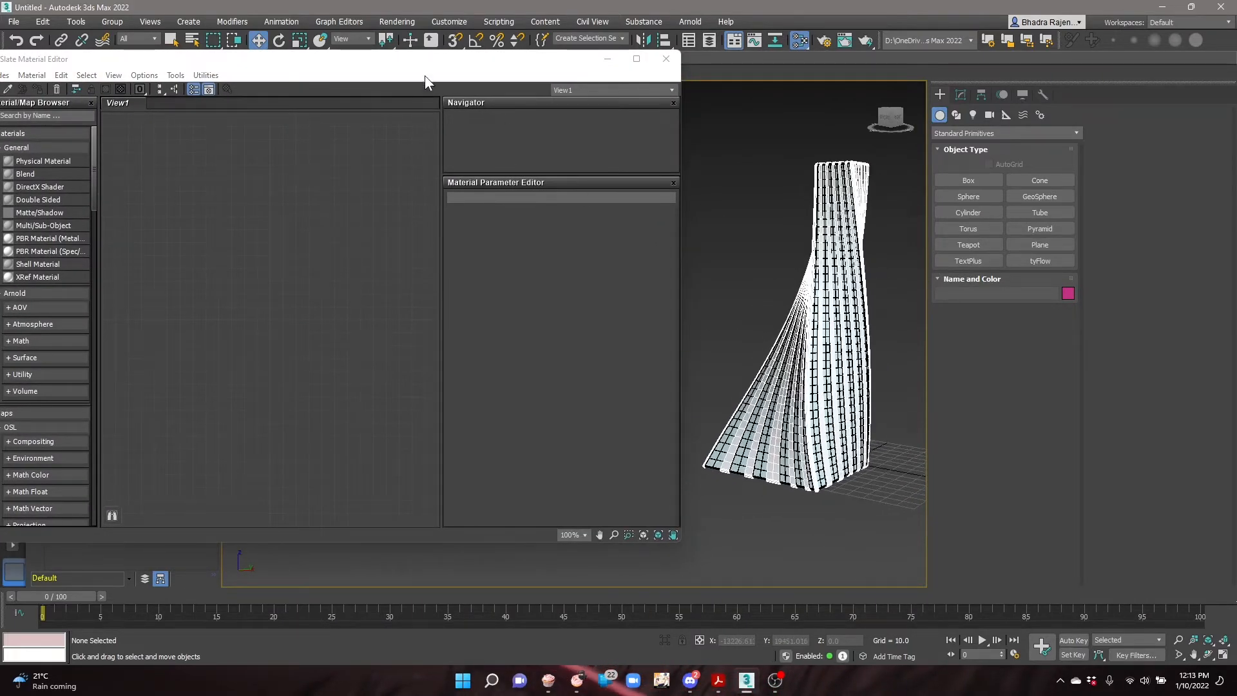
pyautogui.moveTo(424, 75); pyautogui.dragTo(450, 70)
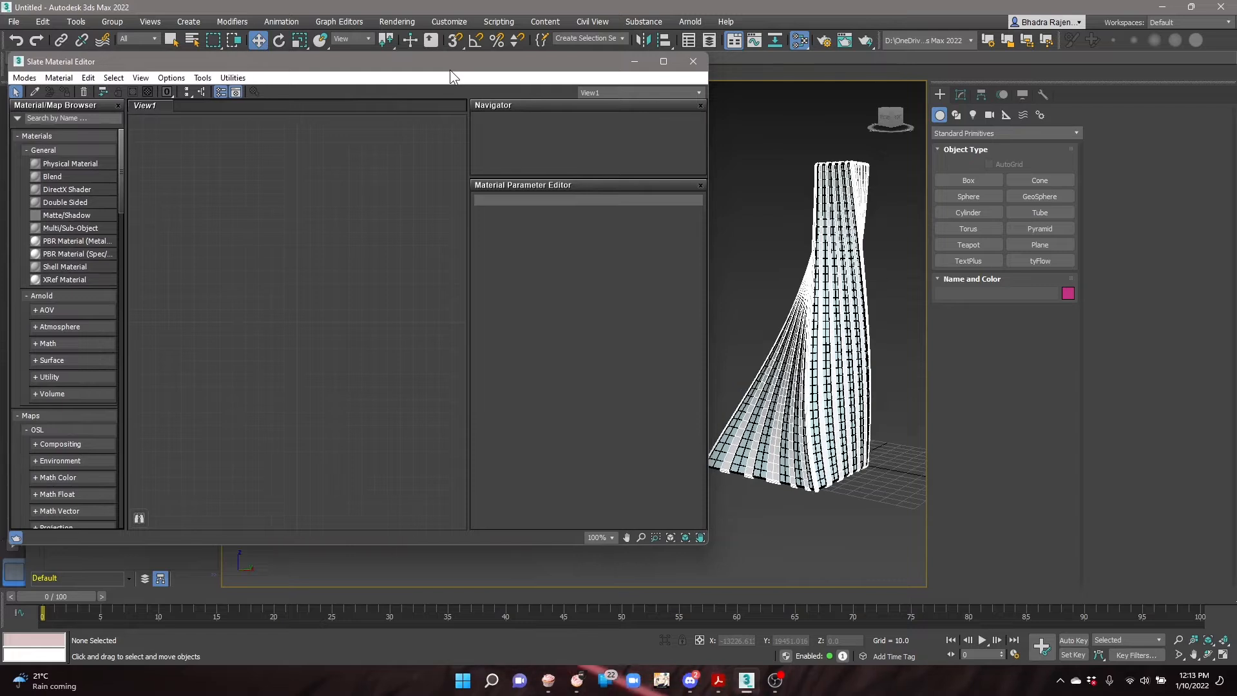
# - Create a Physical Material in the material graph and name it Glass
pyautogui.moveTo(63, 163); pyautogui.dragTo(220, 173)
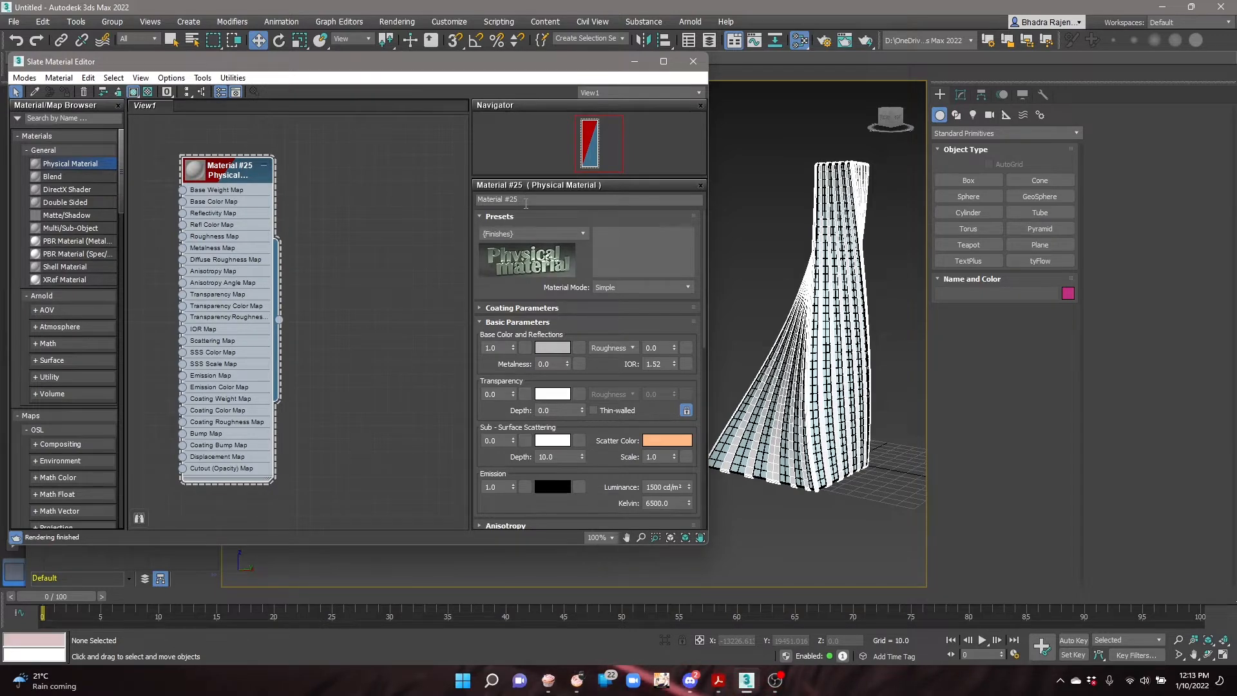
pyautogui.click(640, 200)
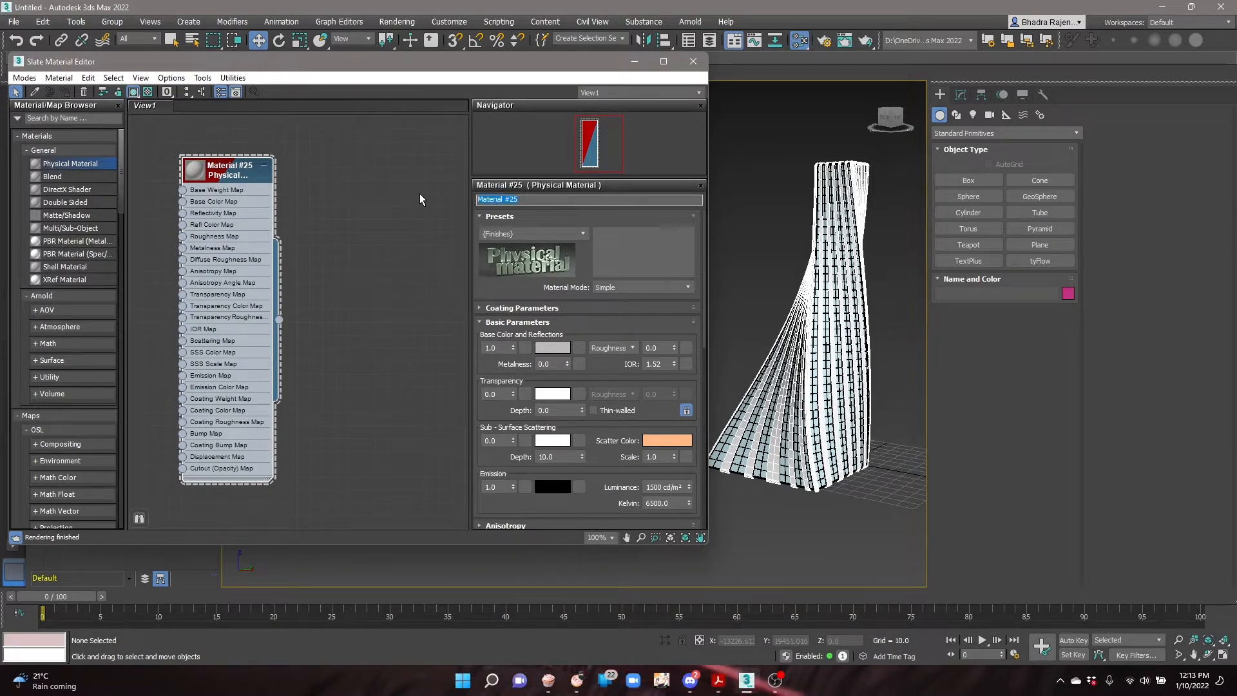
pyautogui.press('capslock')
pyautogui.write('G')
pyautogui.press('capslock')
pyautogui.write('lass')
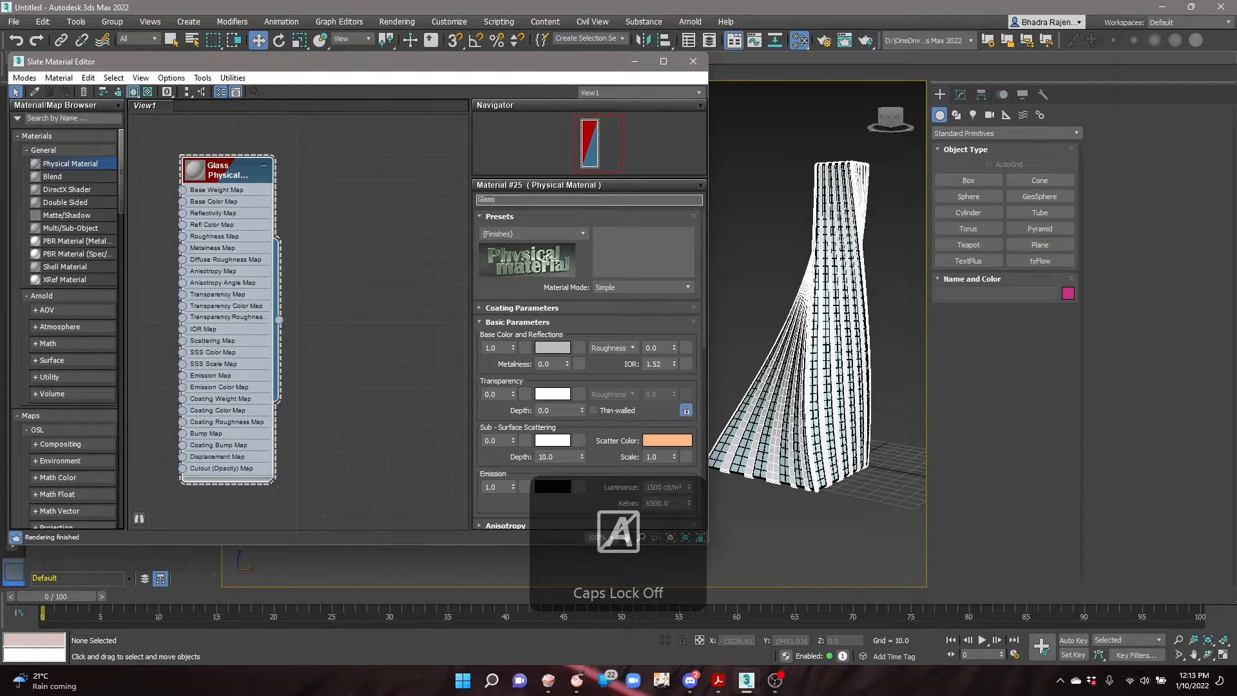
# - Set the Glass material's base color to dark blue with red 0.043, green 0.088 and blue 0.158
pyautogui.click(553, 348)
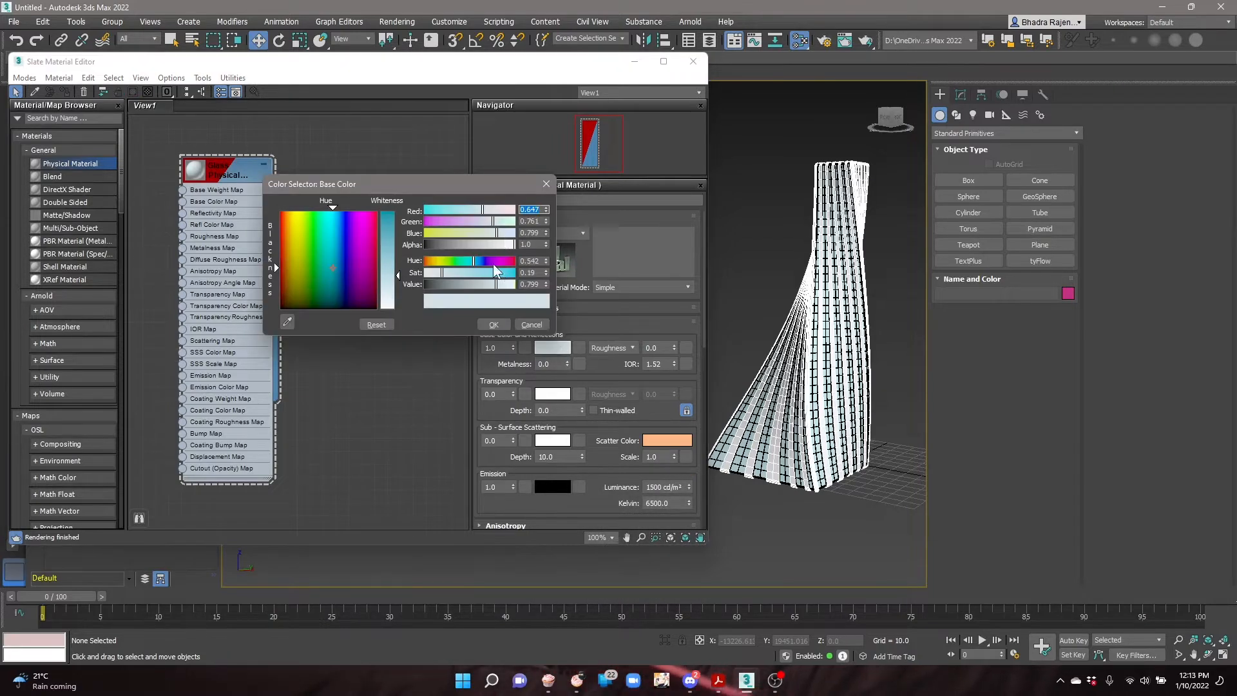
pyautogui.moveTo(496, 284); pyautogui.dragTo(447, 285)
pyautogui.moveTo(448, 233); pyautogui.dragTo(460, 233)
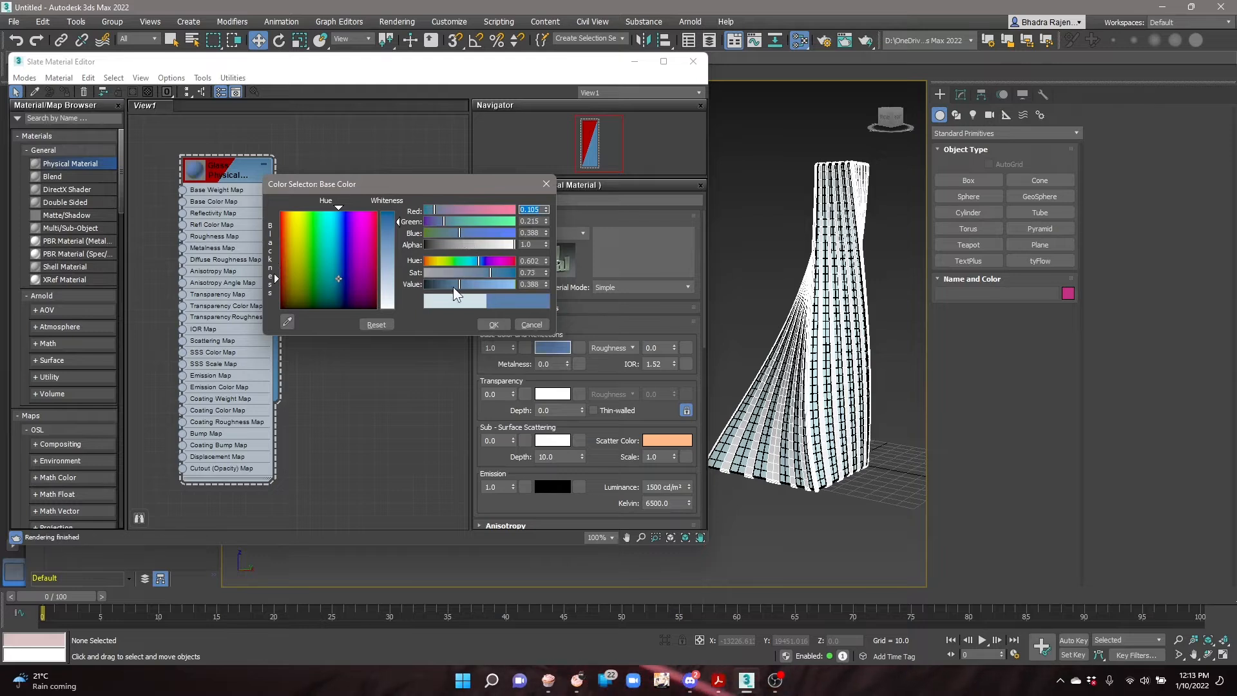
pyautogui.moveTo(454, 287); pyautogui.dragTo(439, 288)
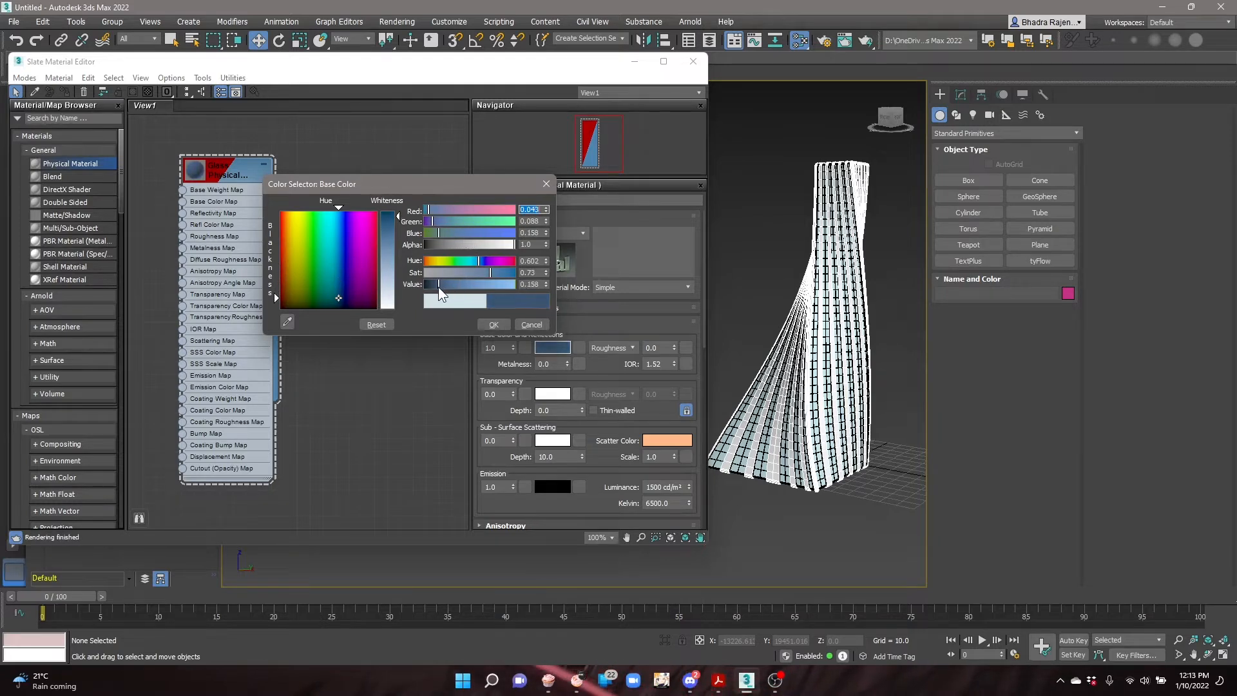
pyautogui.click(494, 325)
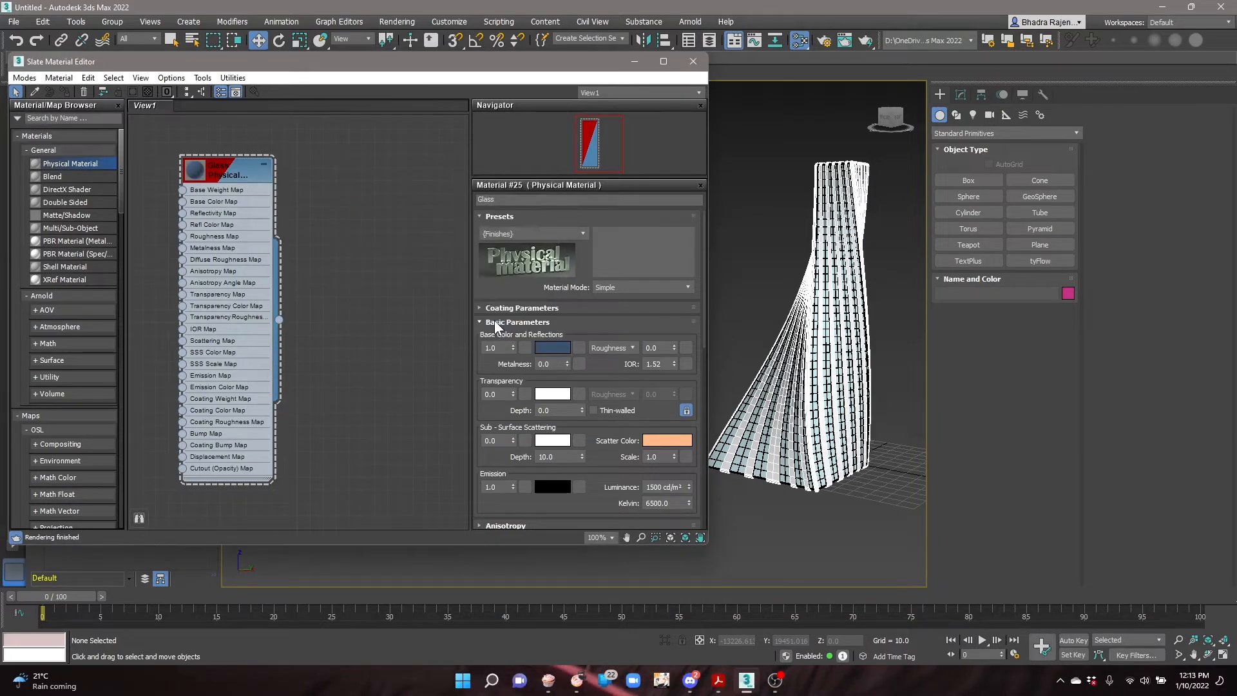
# - Set the Glass material's transparency to 0.3 and assign it to the building object
pyautogui.click(503, 394)
pyautogui.write('0.3')
pyautogui.press('Return')
pyautogui.moveTo(279, 320); pyautogui.dragTo(821, 401)
pyautogui.click(833, 533)
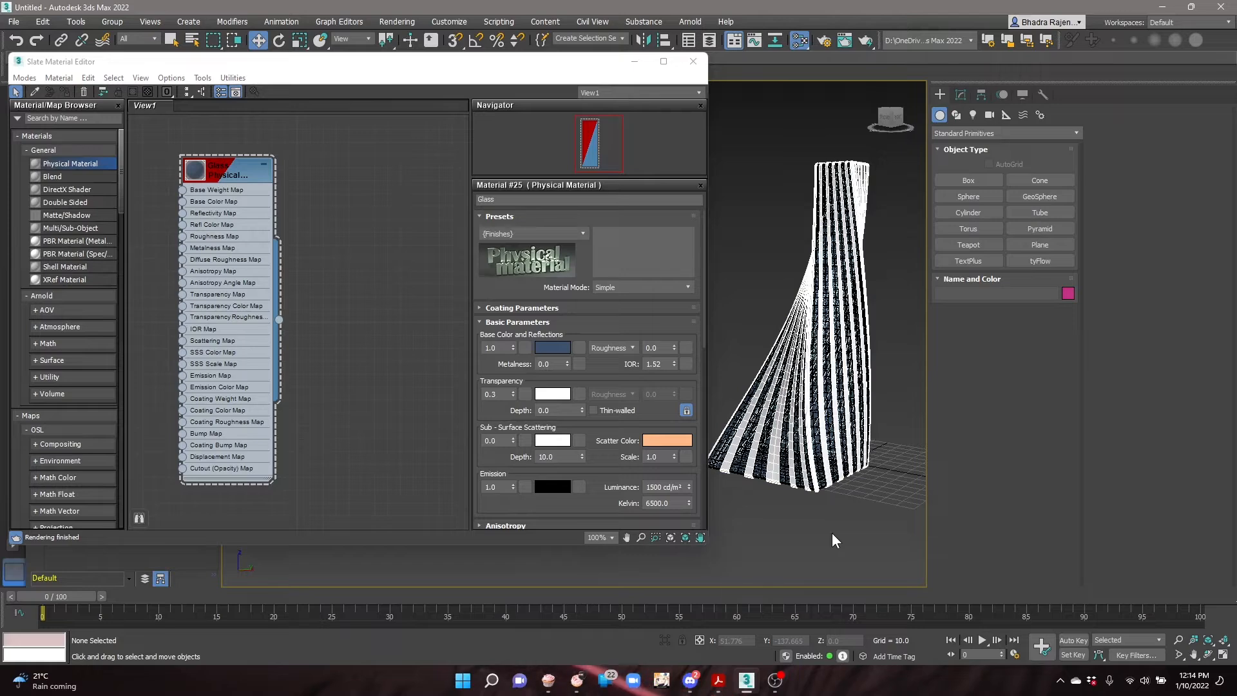
pyautogui.scroll(10, 891, 299)
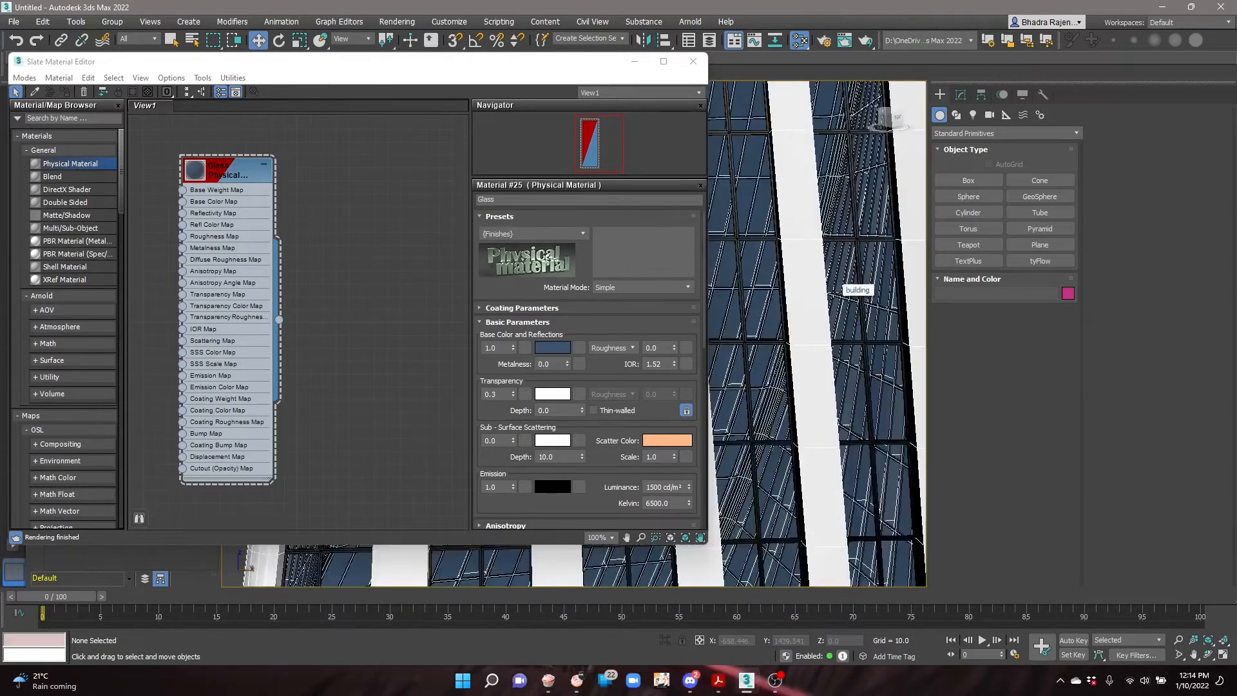
pyautogui.scroll(-10, 826, 274)
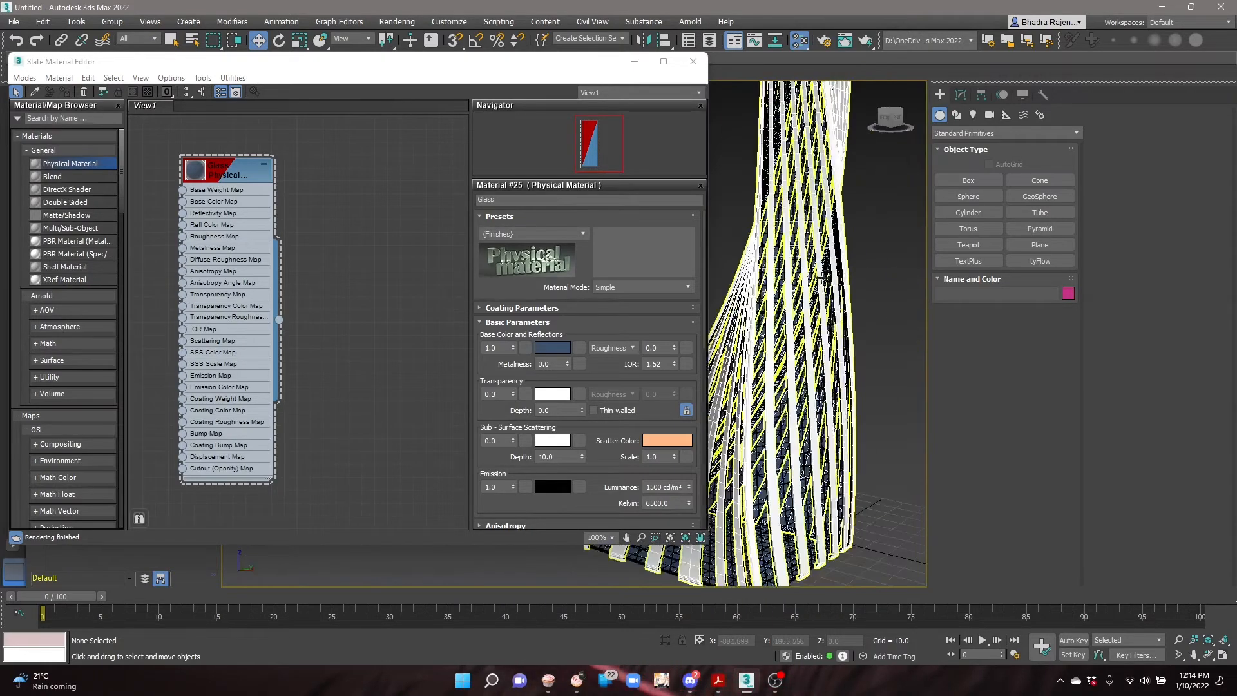
# - Create a second Physical Material beside Glass in the material graph and name it Mullions
pyautogui.click(961, 95)
pyautogui.moveTo(590, 66); pyautogui.dragTo(622, 84)
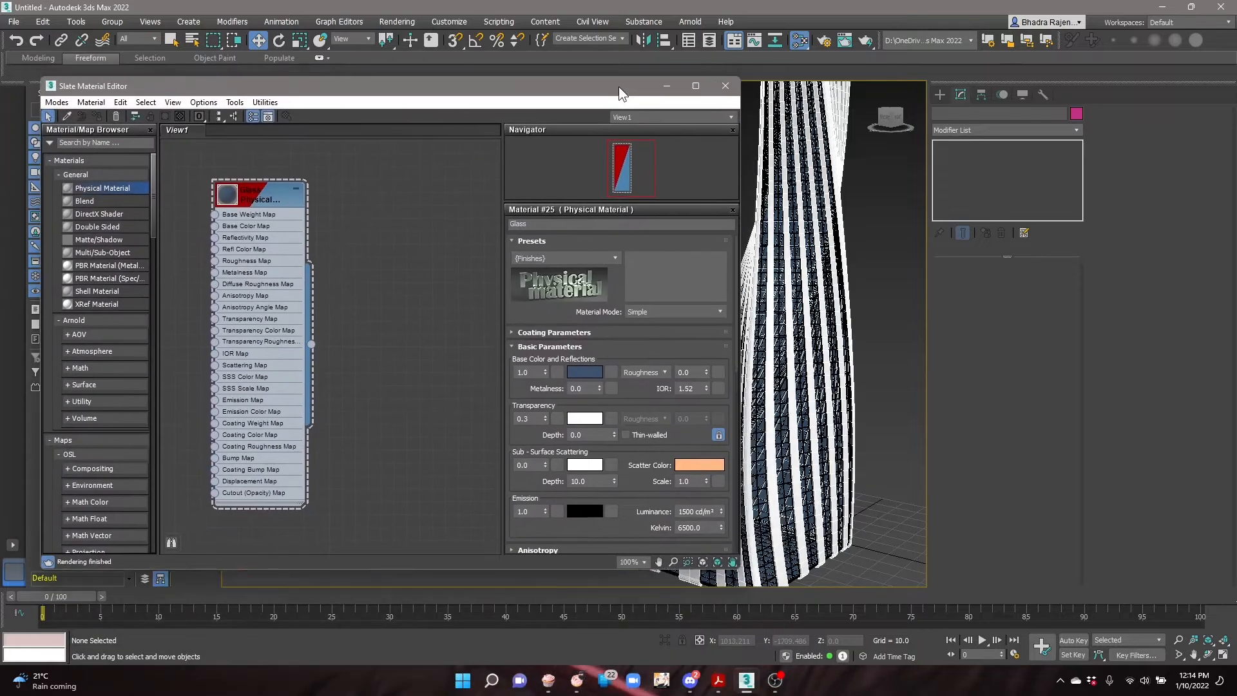
pyautogui.scroll(6, 842, 292)
pyautogui.scroll(-4, 842, 293)
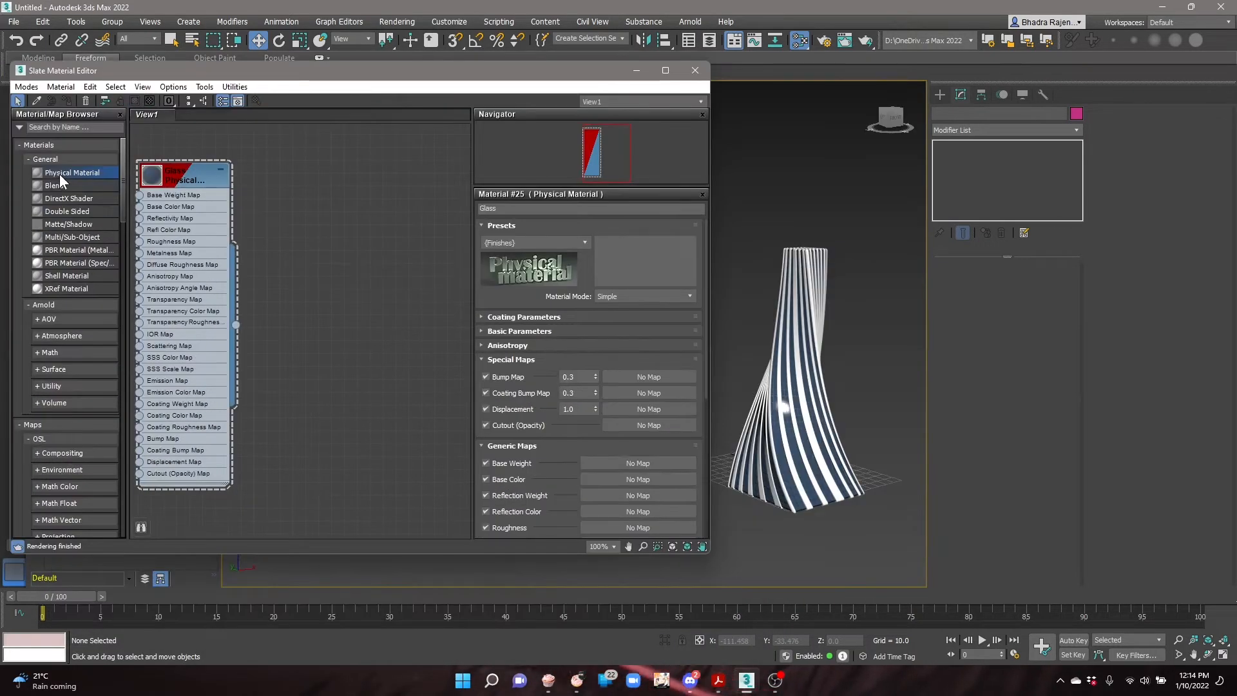
pyautogui.moveTo(59, 174); pyautogui.dragTo(312, 179)
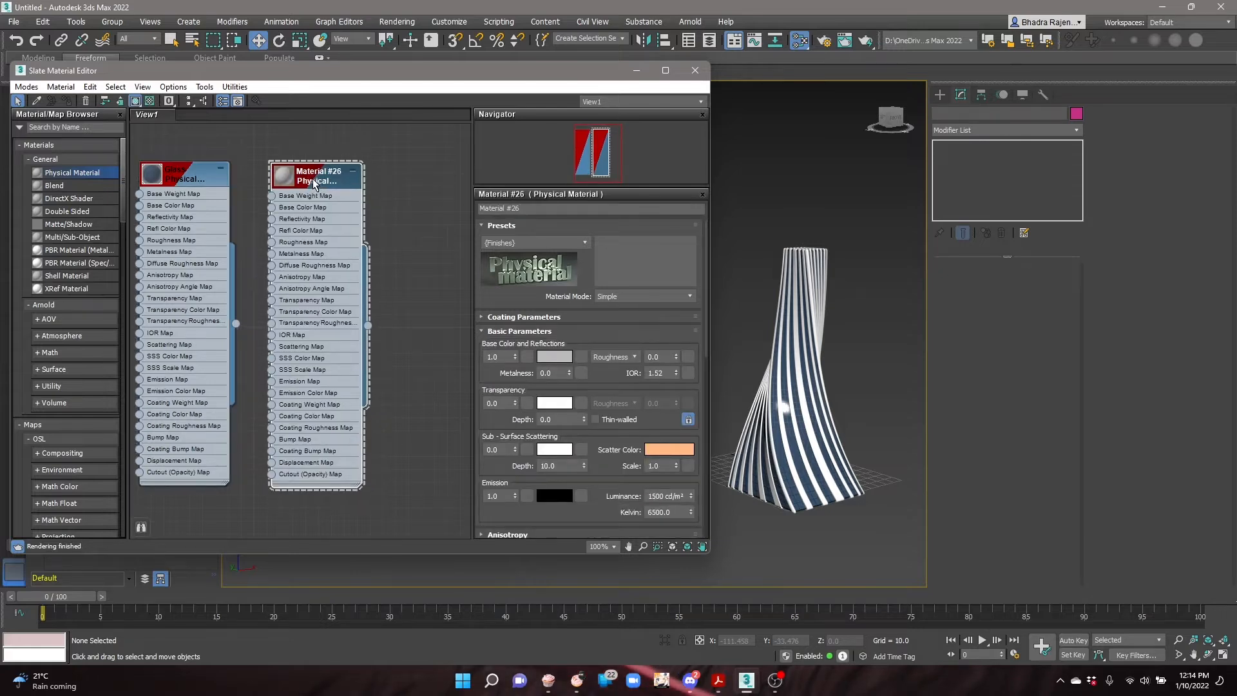
pyautogui.click(520, 208)
pyautogui.write('M')
pyautogui.press('capslock')
pyautogui.write('ullio')
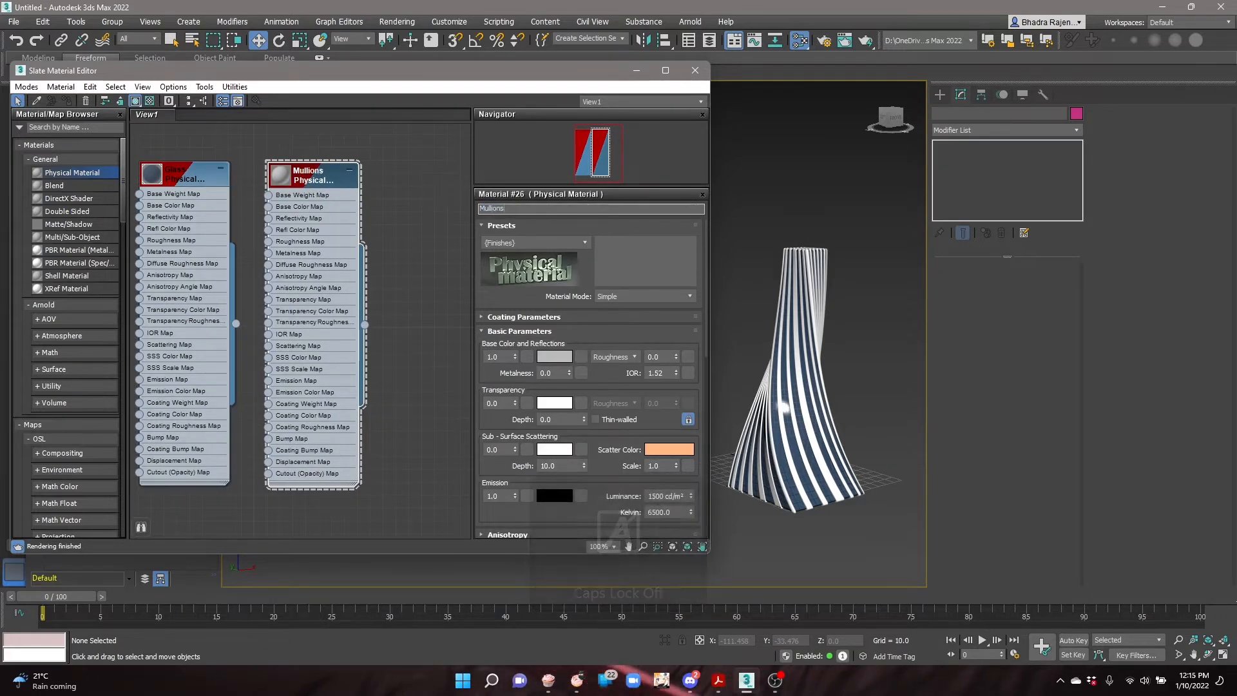
pyautogui.write('ns')
pyautogui.press('Return')
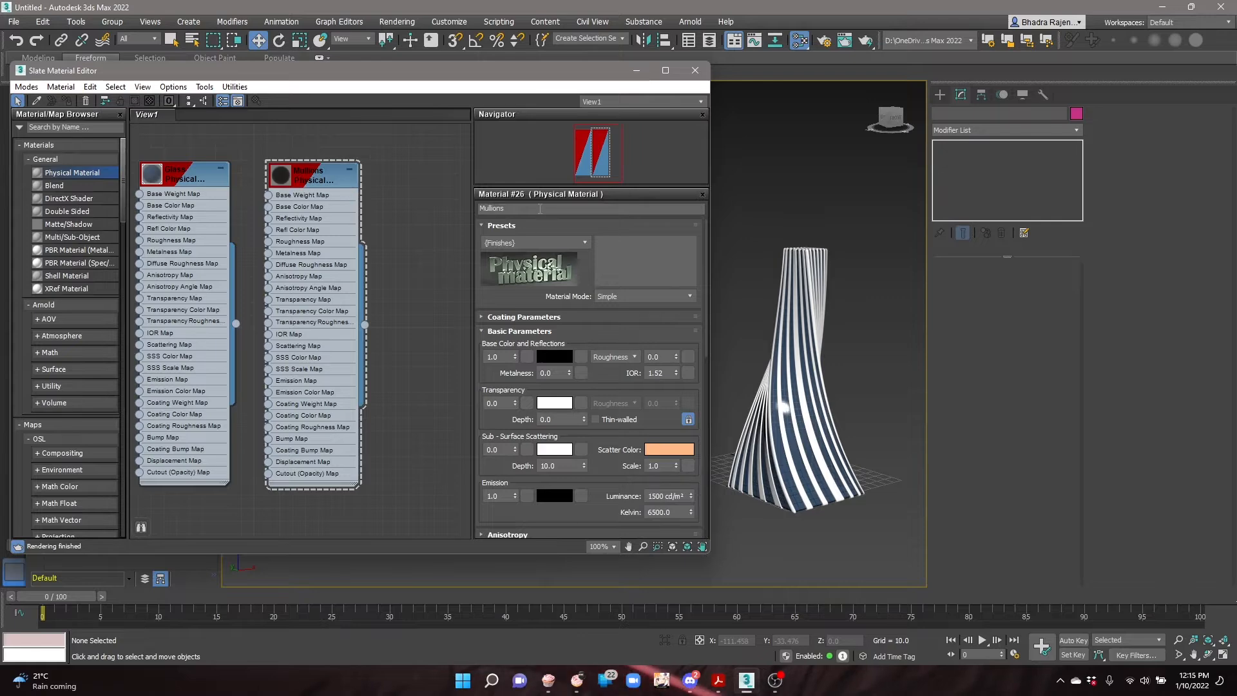
# - Apply the Brushed Metal preset to the Mullions material
pyautogui.click(514, 244)
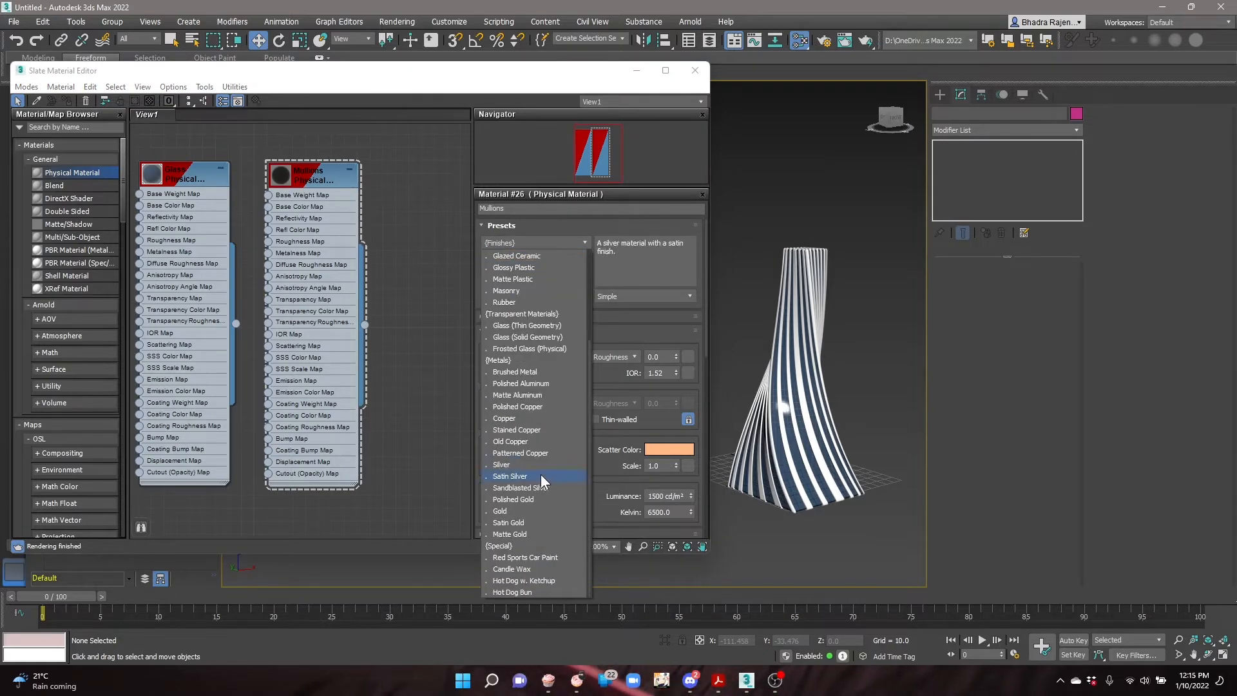
pyautogui.scroll(-4, 542, 451)
pyautogui.click(535, 368)
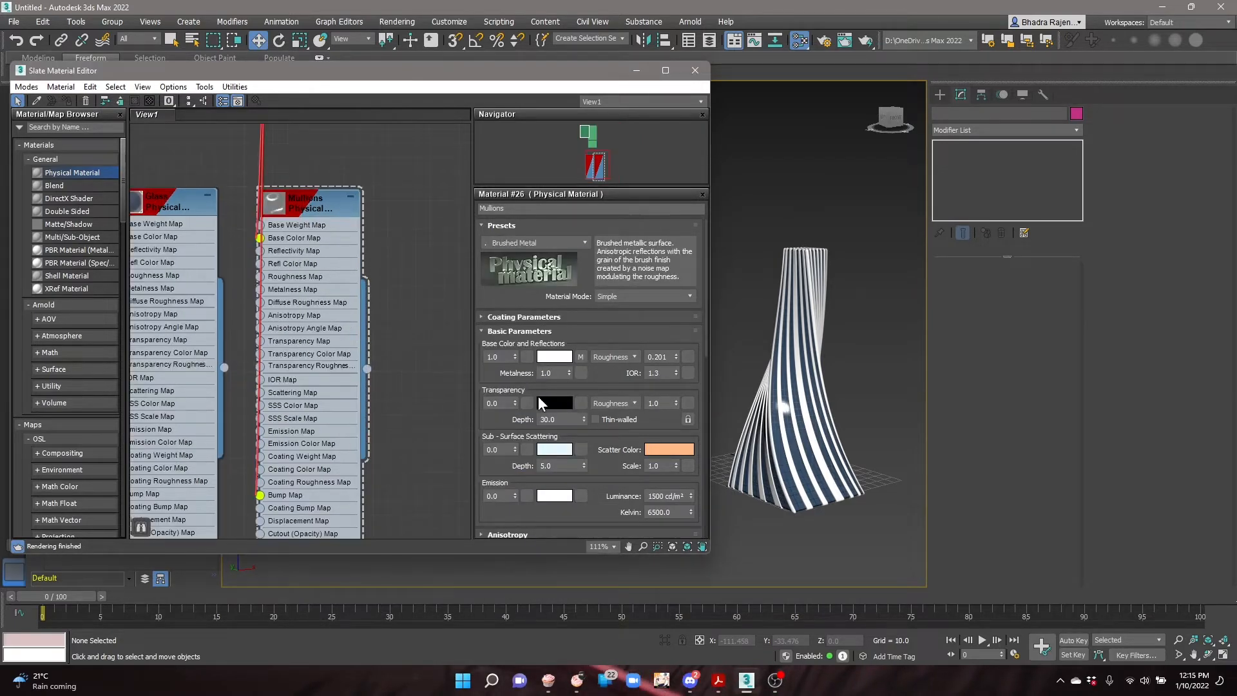
# - Set the Mullions material's base color to black and assign it to the tower's mullions
pyautogui.click(554, 357)
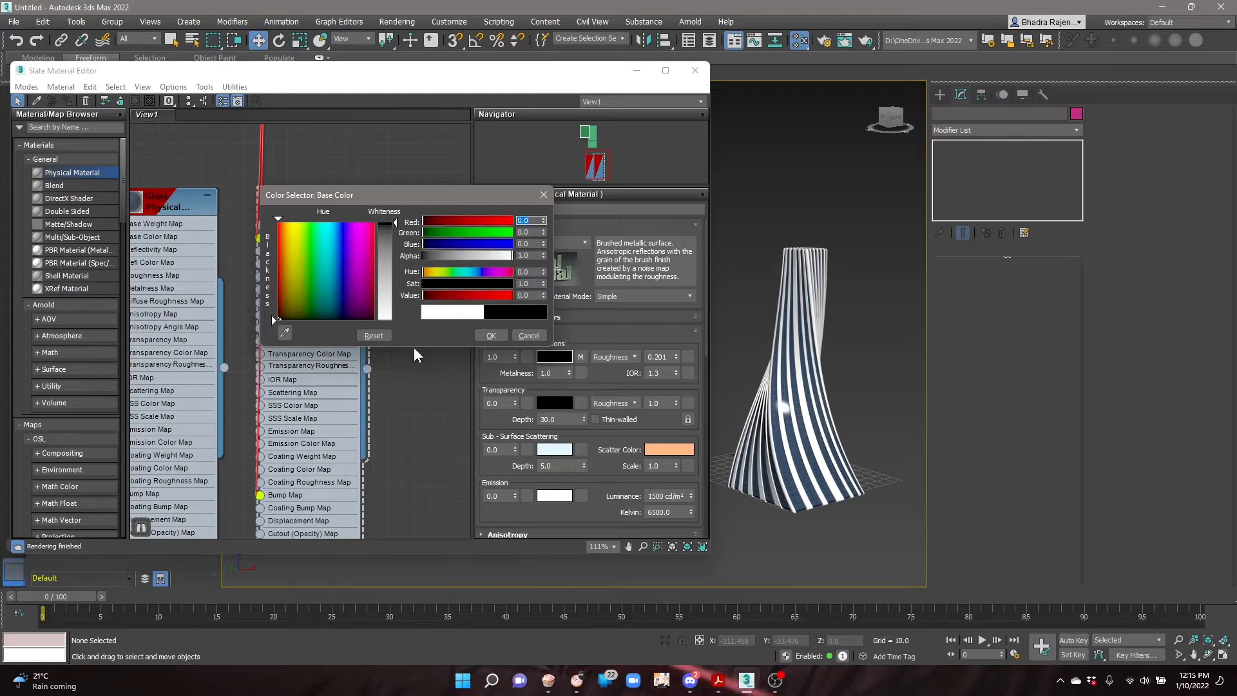
pyautogui.click(491, 335)
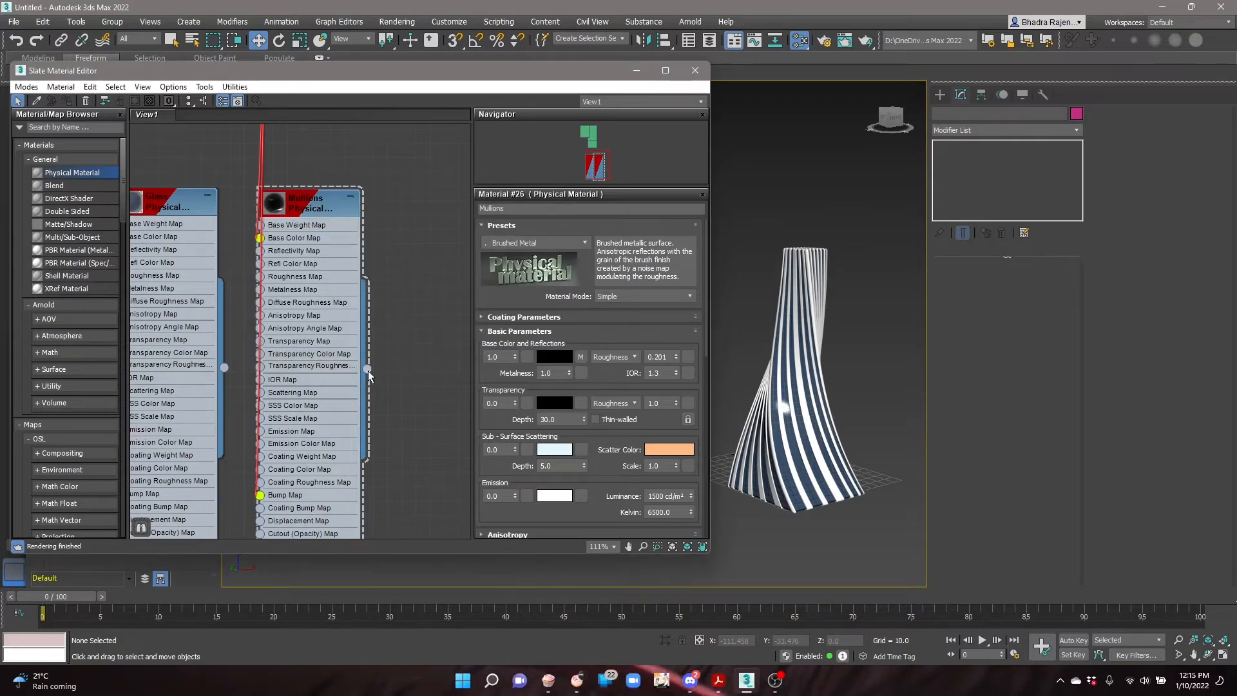
pyautogui.moveTo(368, 368); pyautogui.dragTo(788, 407)
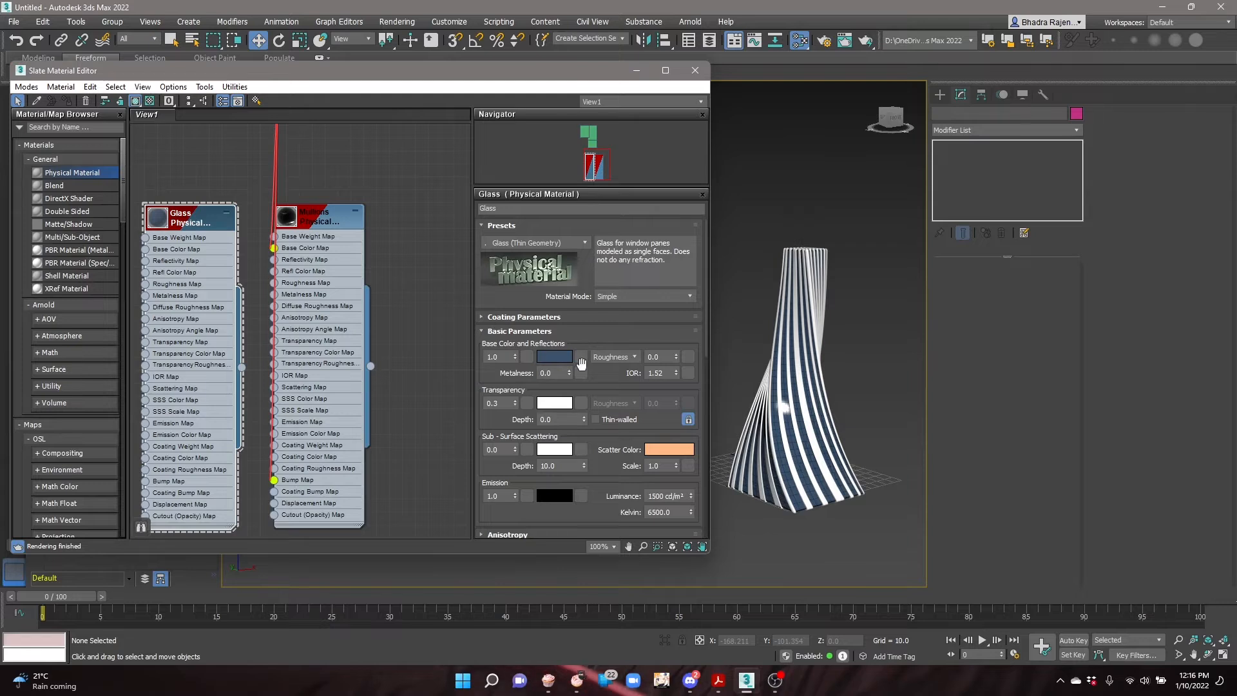
# - Apply the Glass (Solid Geometry) preset to the Glass material
pyautogui.click(574, 242)
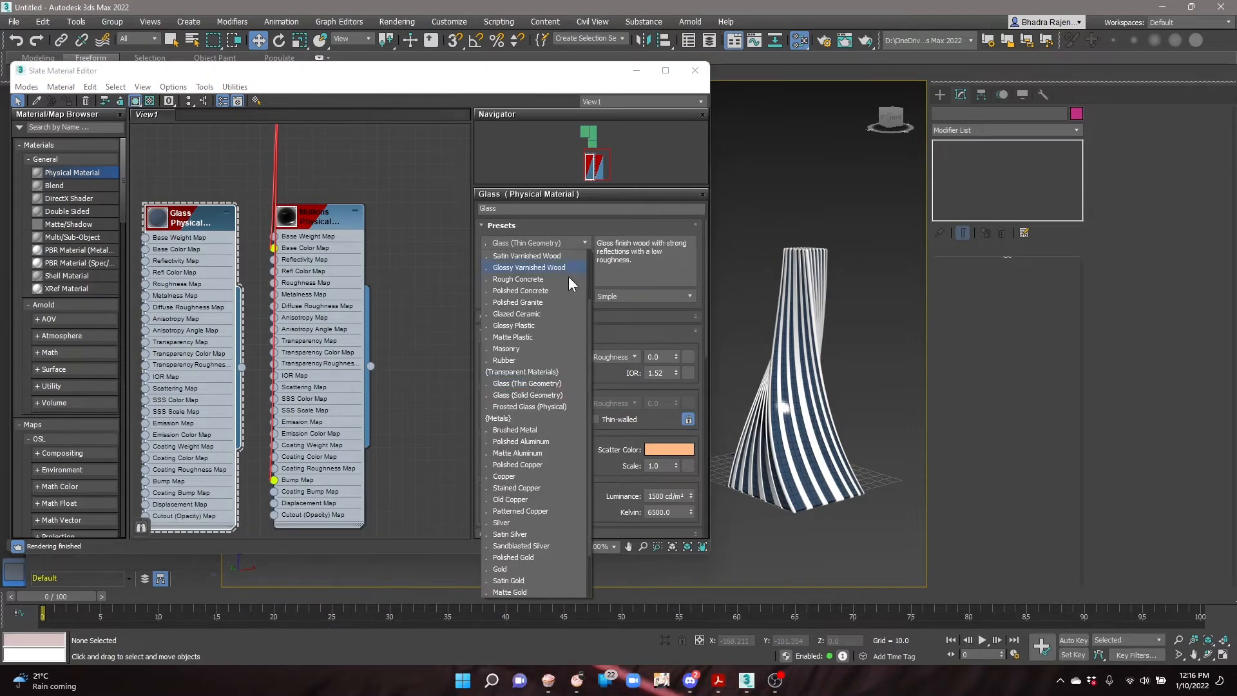
pyautogui.scroll(-1, 531, 381)
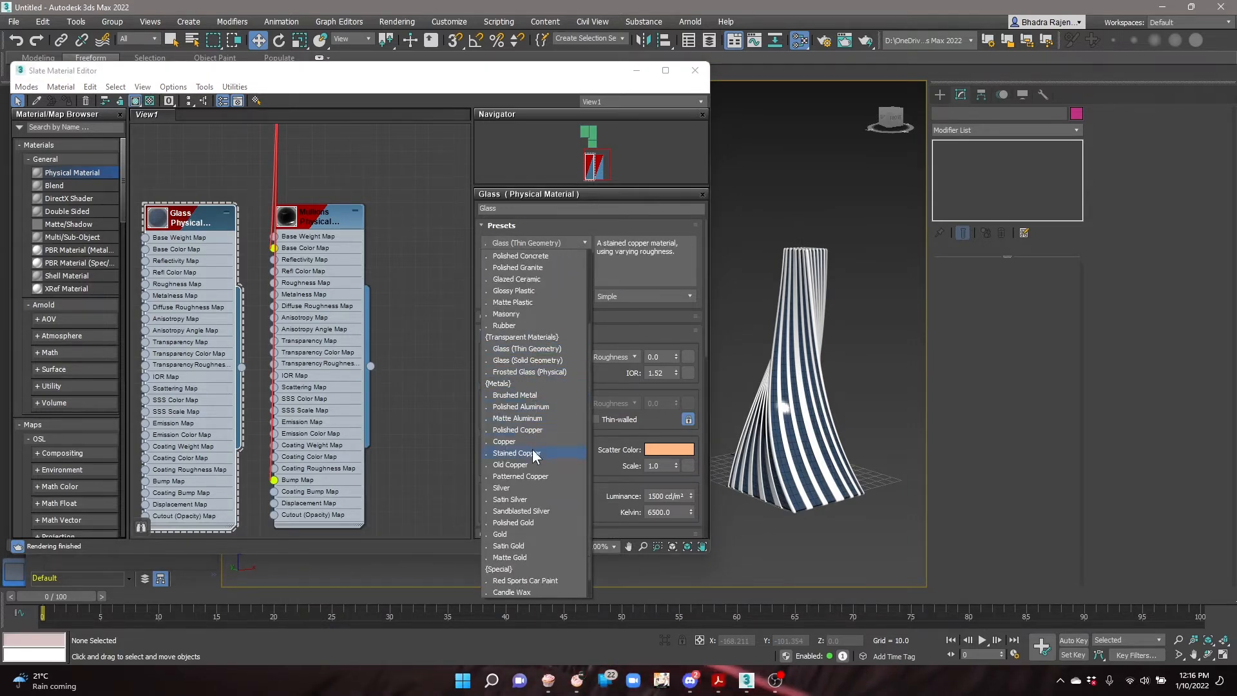
pyautogui.scroll(-1, 532, 450)
pyautogui.scroll(2, 533, 451)
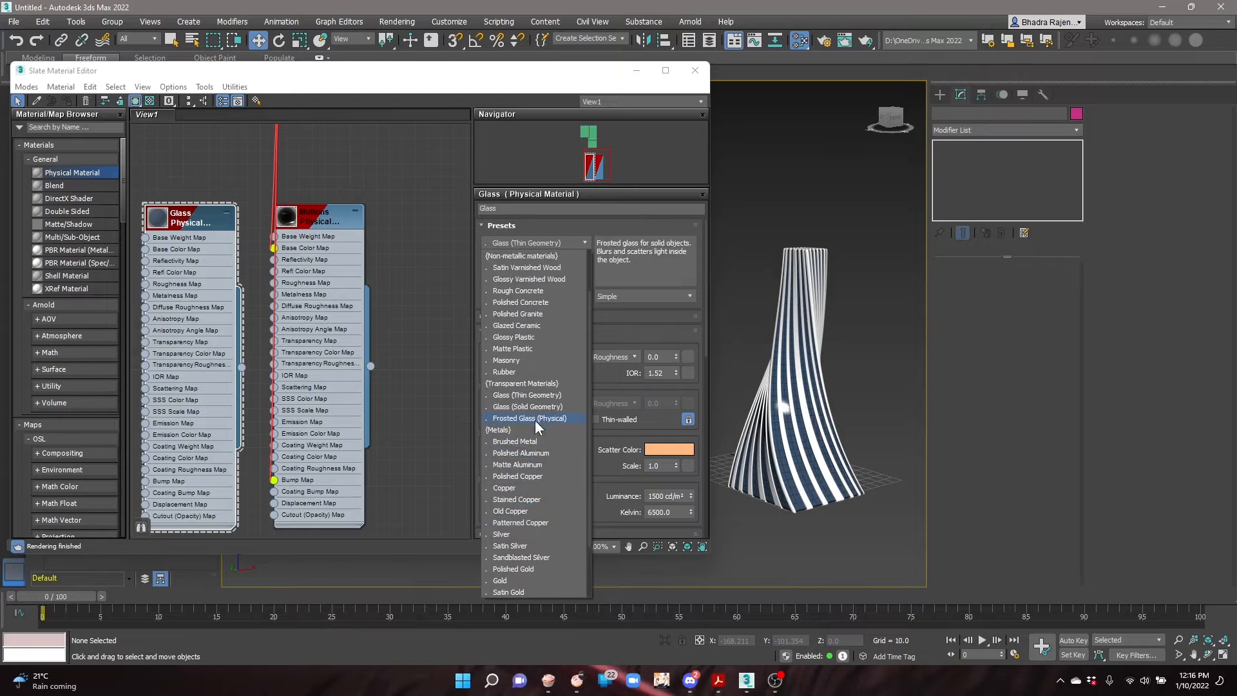
pyautogui.click(536, 407)
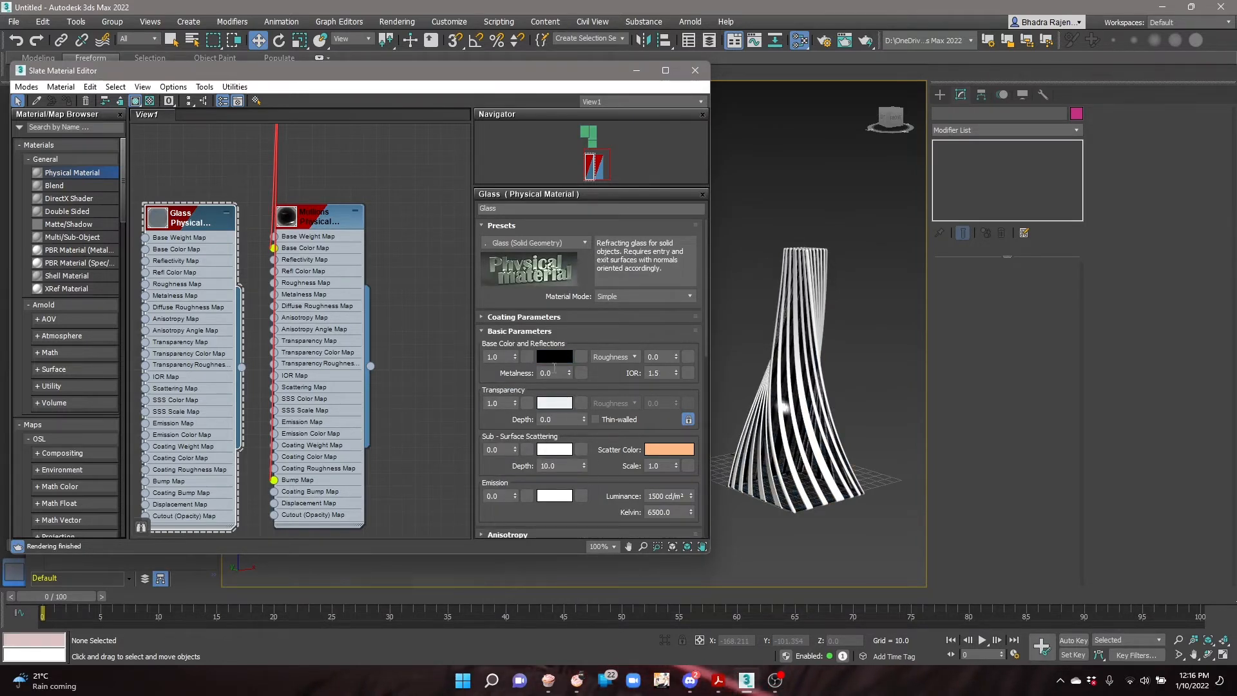
# - Set the Glass base color to dark blue with red 0.069, green 0.069, blue 0.137, and its transparency to 0.3
pyautogui.click(552, 358)
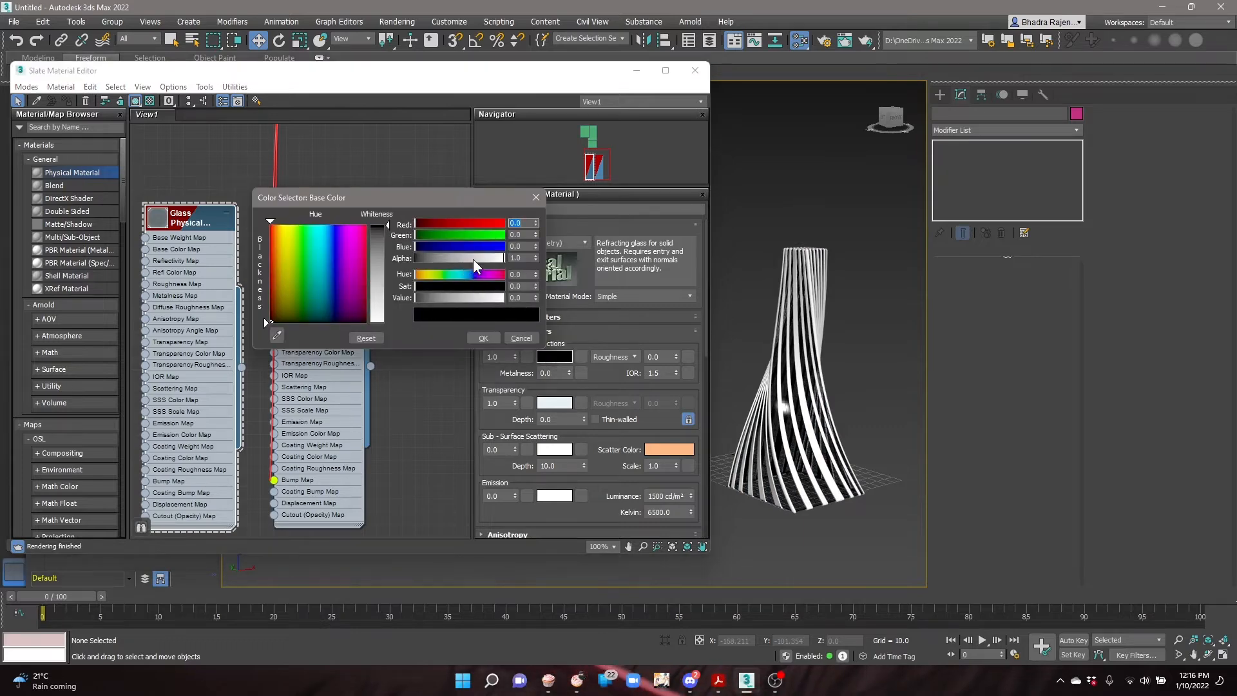
pyautogui.moveTo(449, 247); pyautogui.dragTo(427, 246)
pyautogui.moveTo(501, 287); pyautogui.dragTo(459, 288)
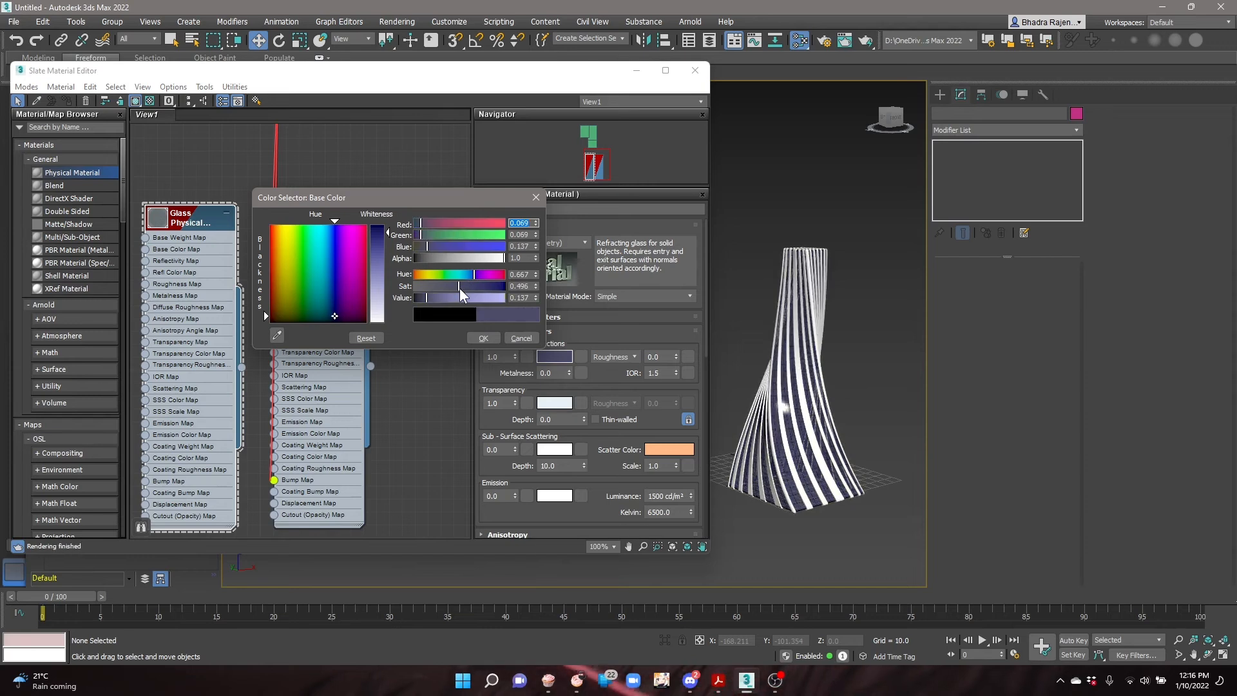
pyautogui.click(483, 338)
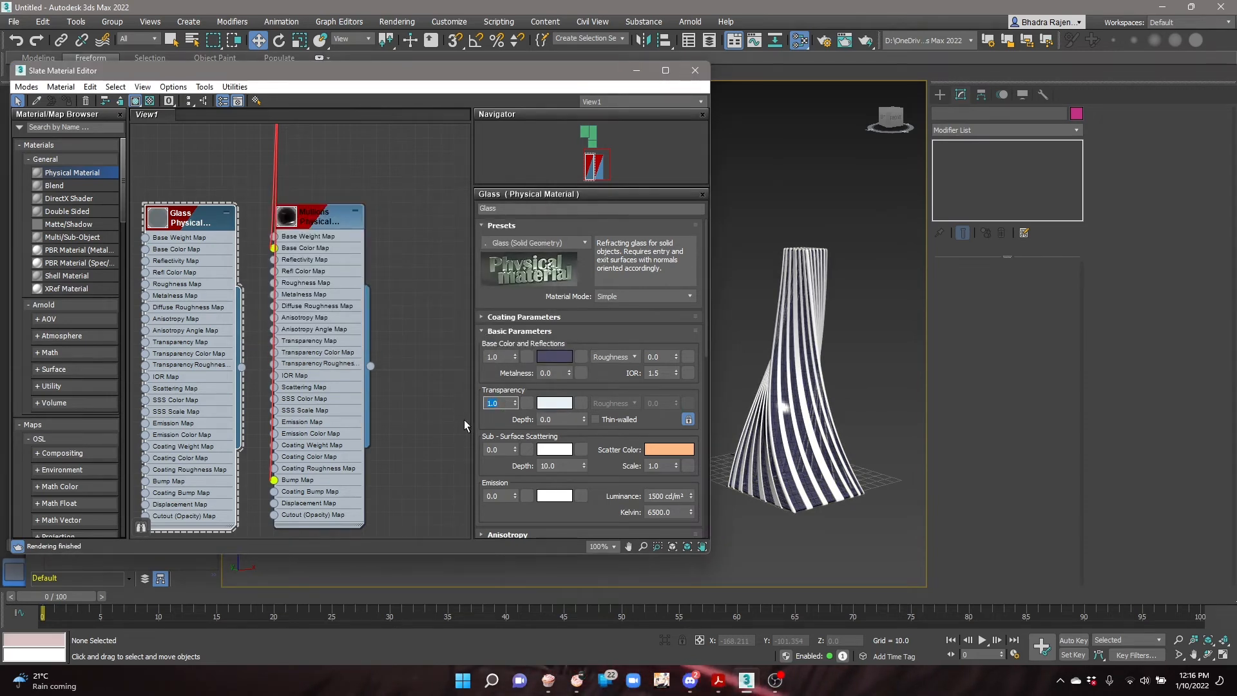
pyautogui.press('Return')
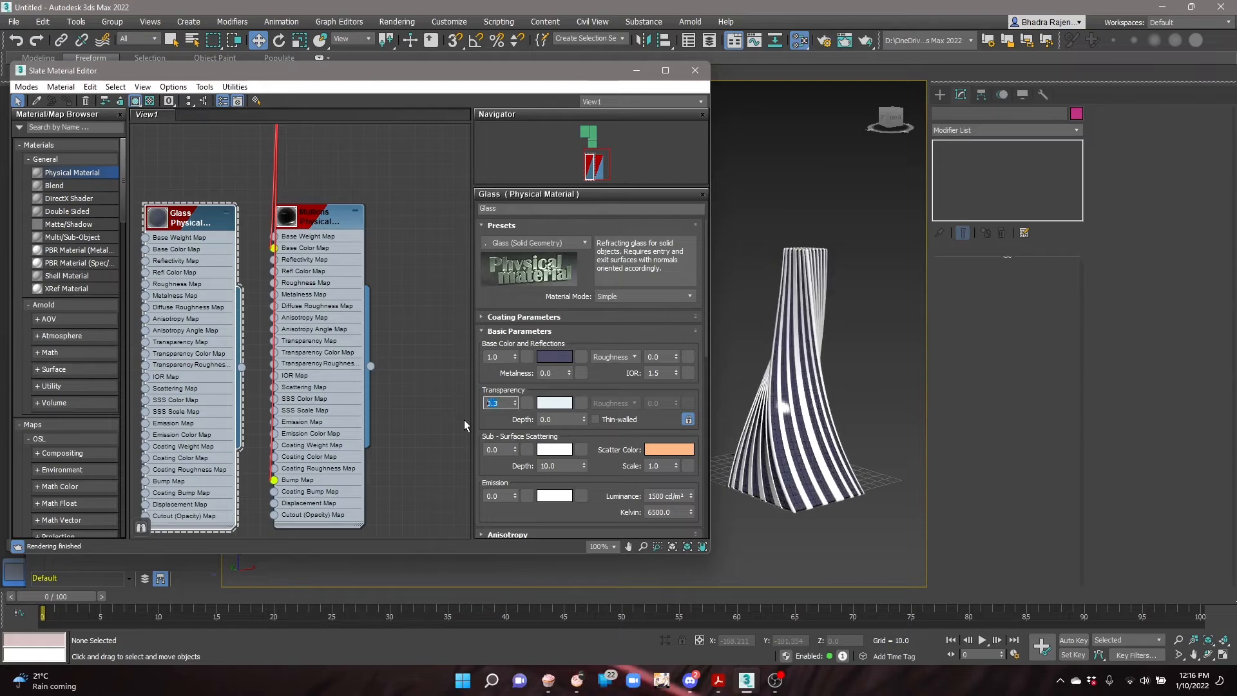
# - Create a third Physical Material beside Mullions in the material graph and set its base color to white
pyautogui.click(411, 257)
pyautogui.press('p')
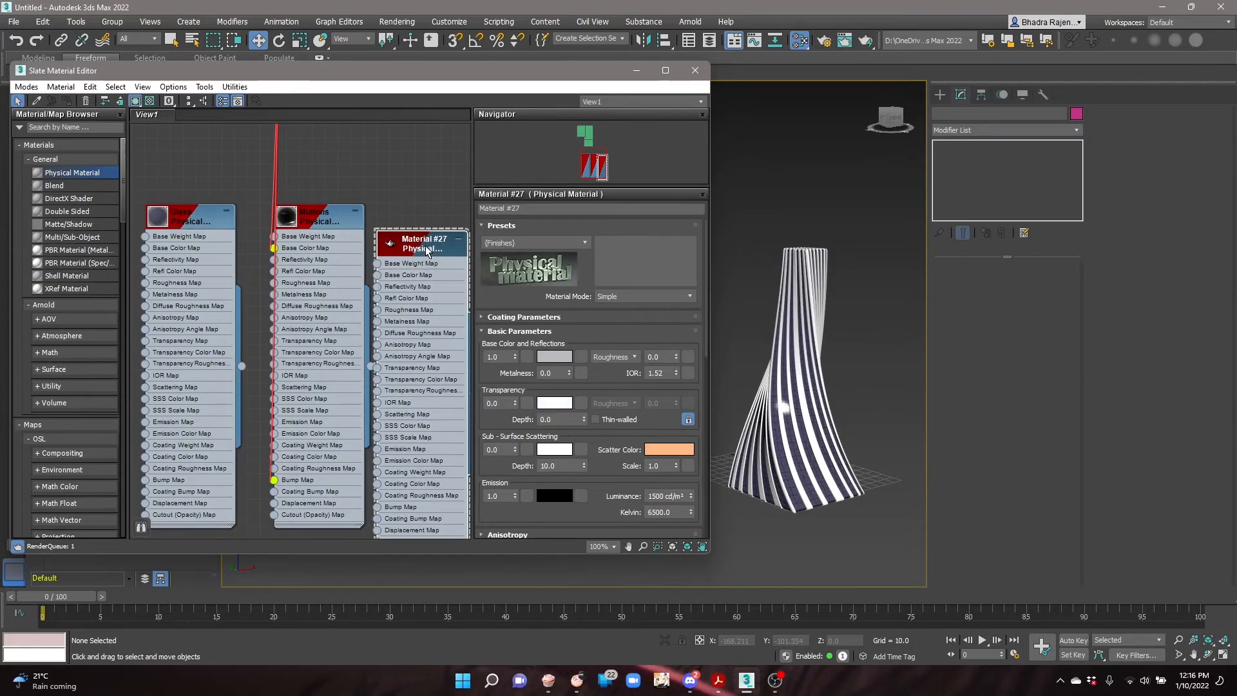
pyautogui.moveTo(430, 237); pyautogui.dragTo(438, 217)
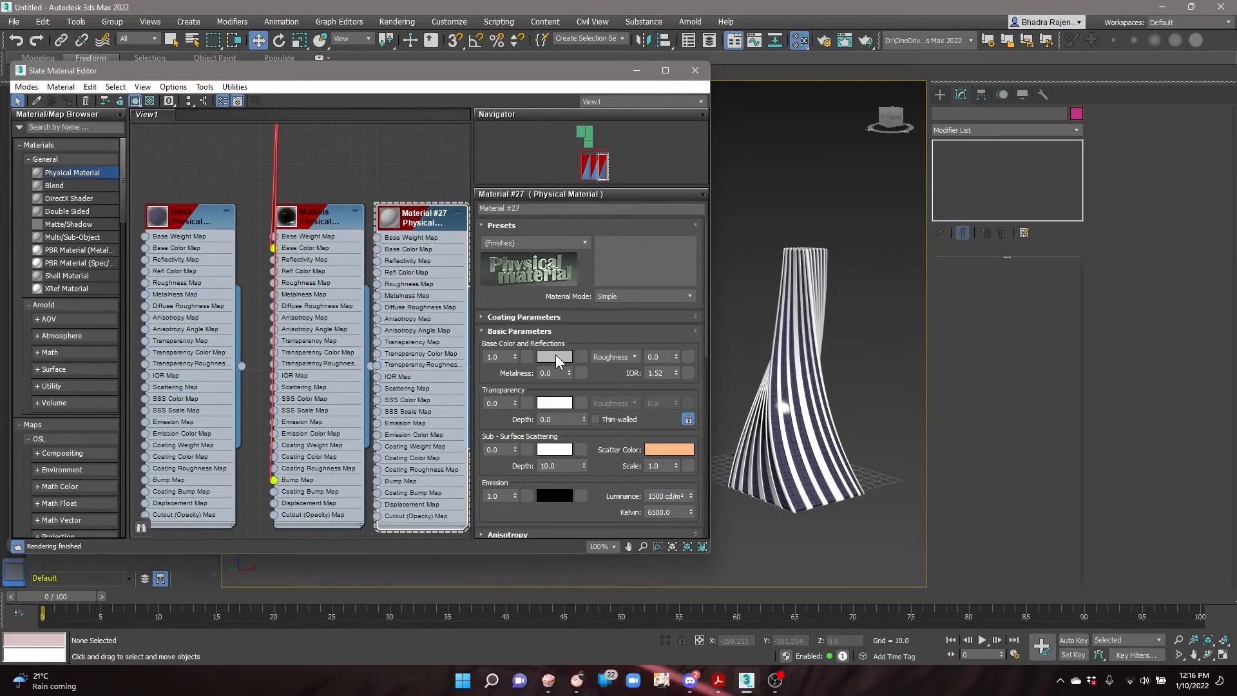
pyautogui.click(557, 357)
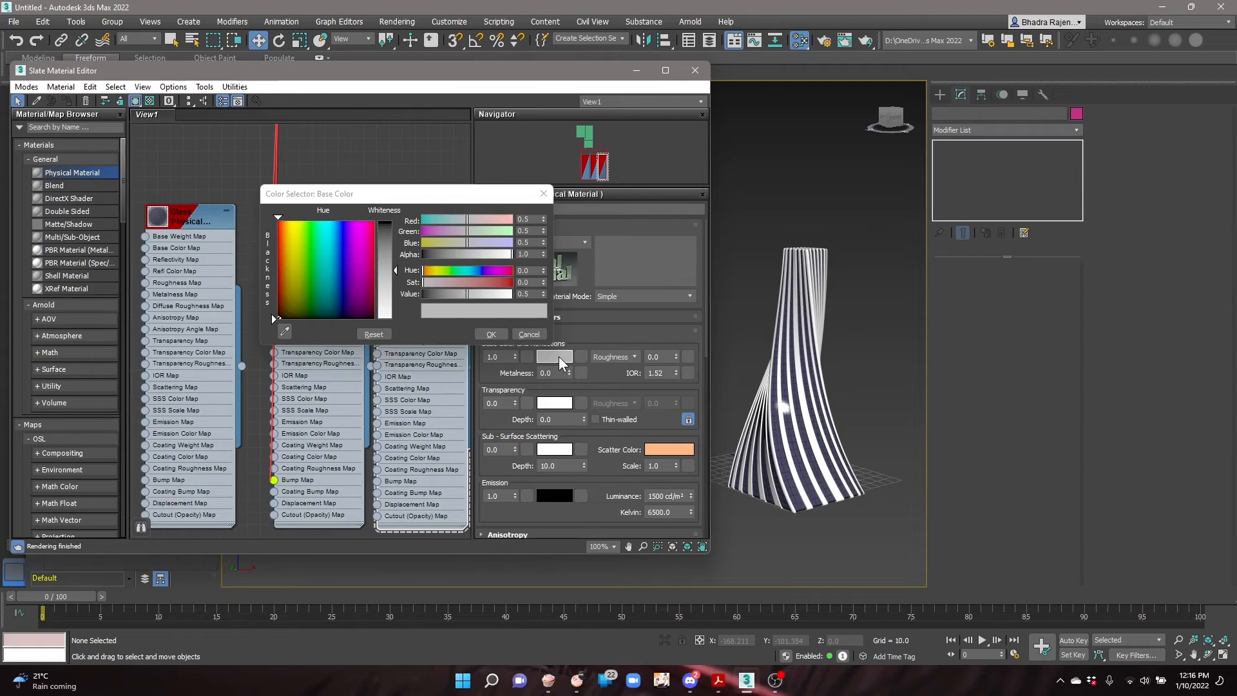
pyautogui.click(508, 295)
pyautogui.click(504, 336)
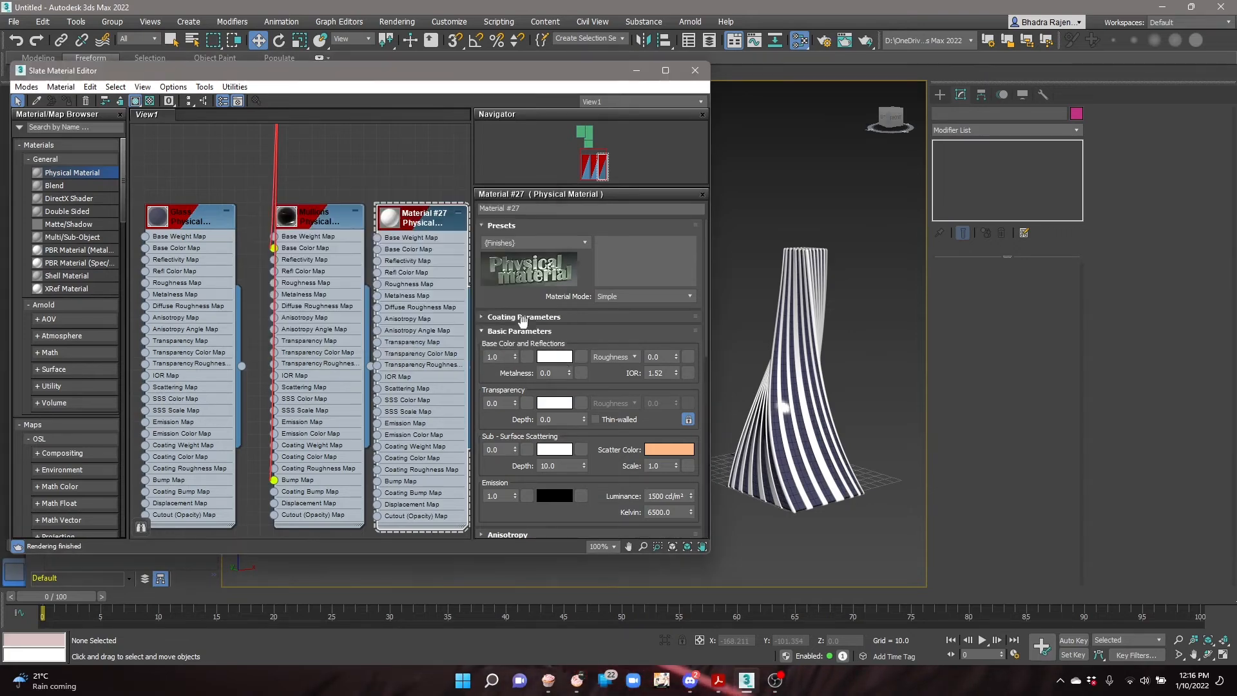
# - Name the new white material Stripes
pyautogui.click(567, 209)
pyautogui.write('S')
pyautogui.press('capslock')
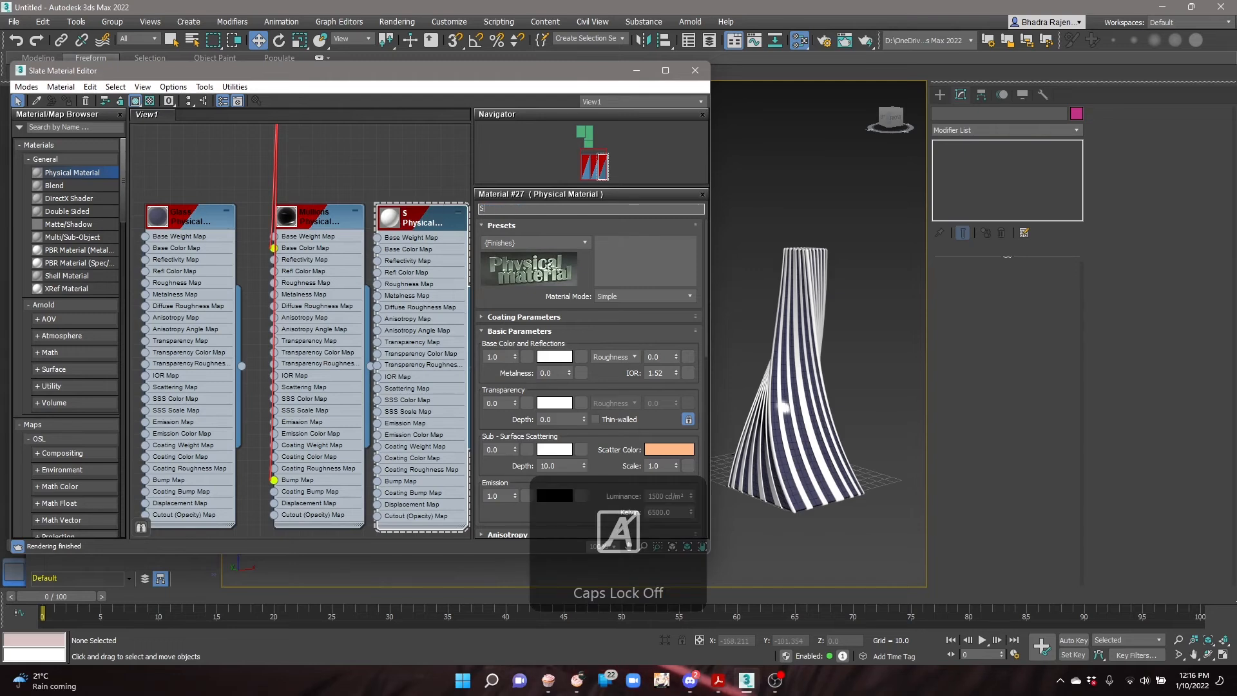
pyautogui.write('trie')
pyautogui.press('BackSpace')
pyautogui.press('BackSpace')
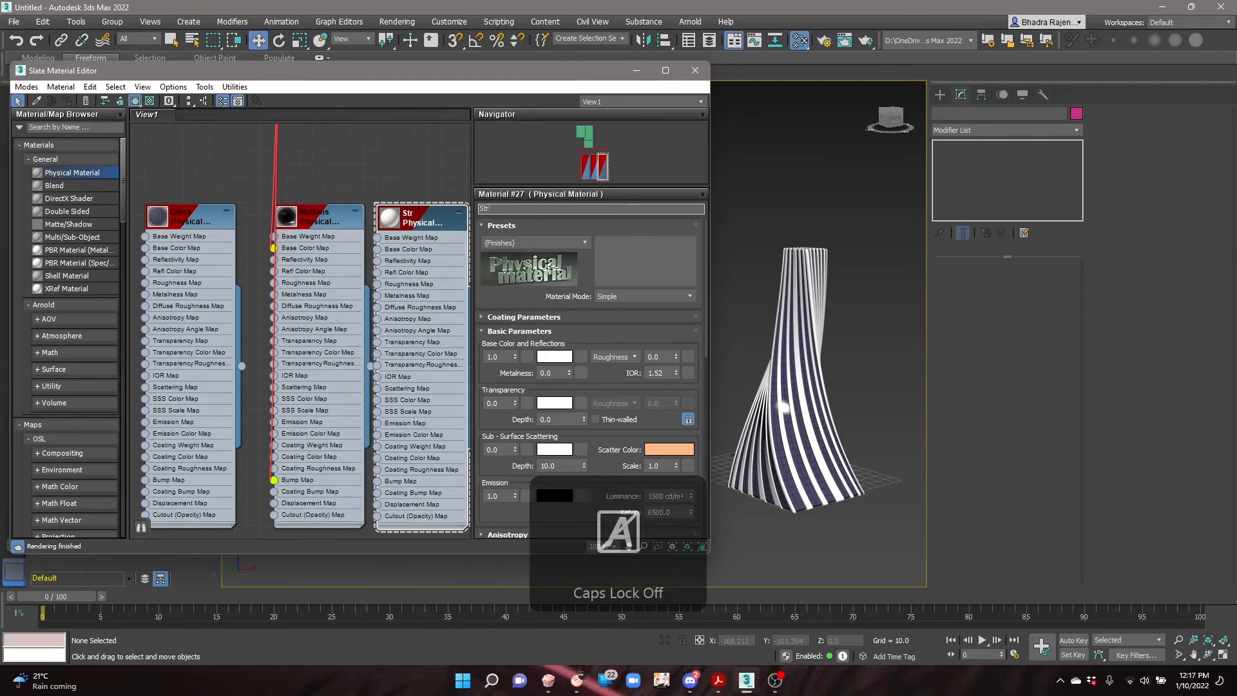
pyautogui.write('ipes')
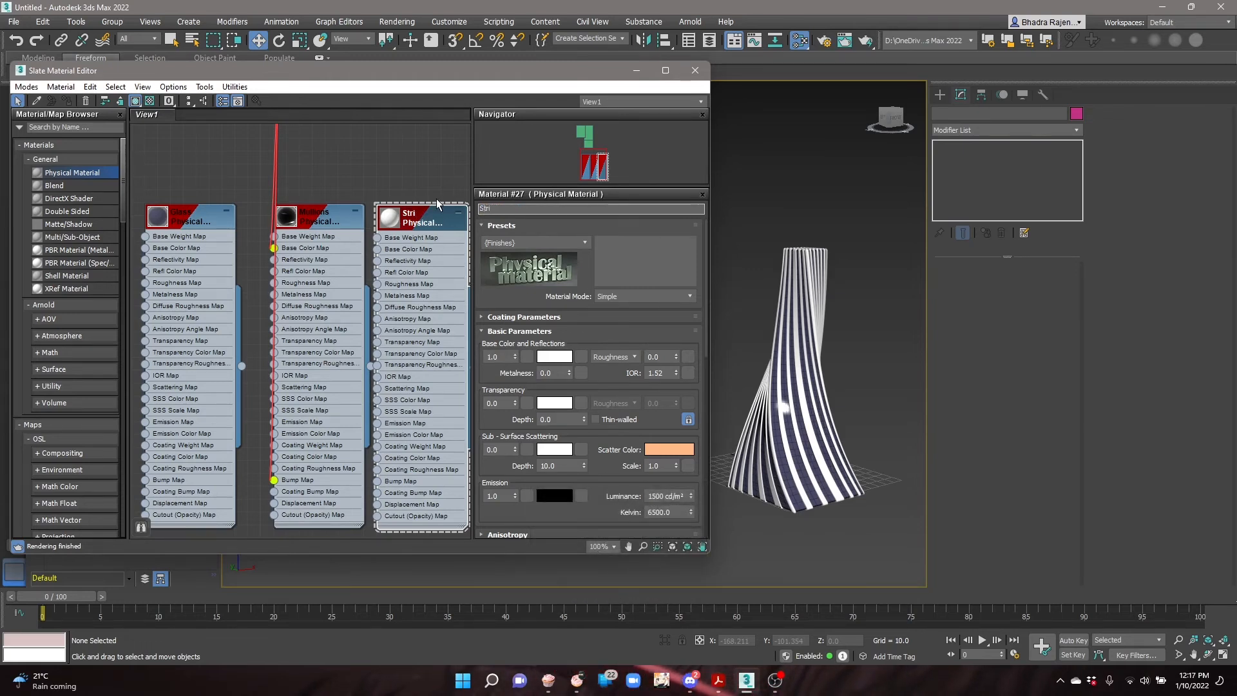
pyautogui.click(552, 362)
# - Assign the Stripes material to the tower's white stripes and close the Slate Material Editor
pyautogui.moveTo(377, 355); pyautogui.dragTo(815, 448)
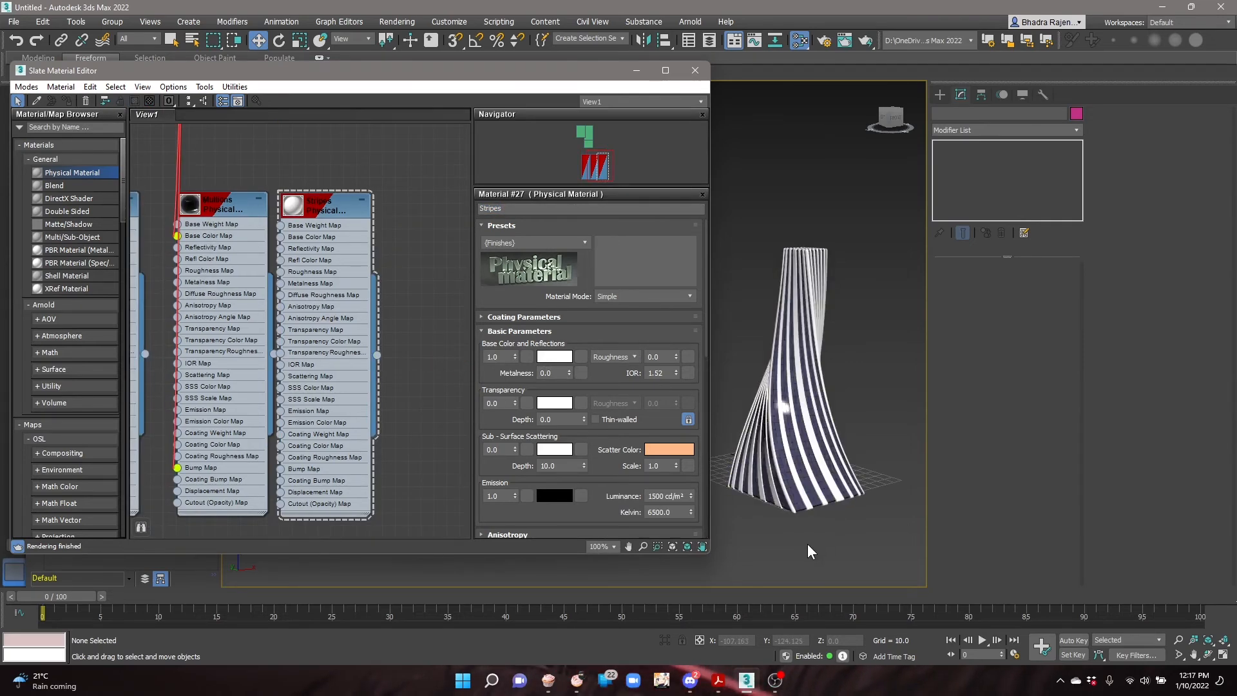
pyautogui.click(695, 71)
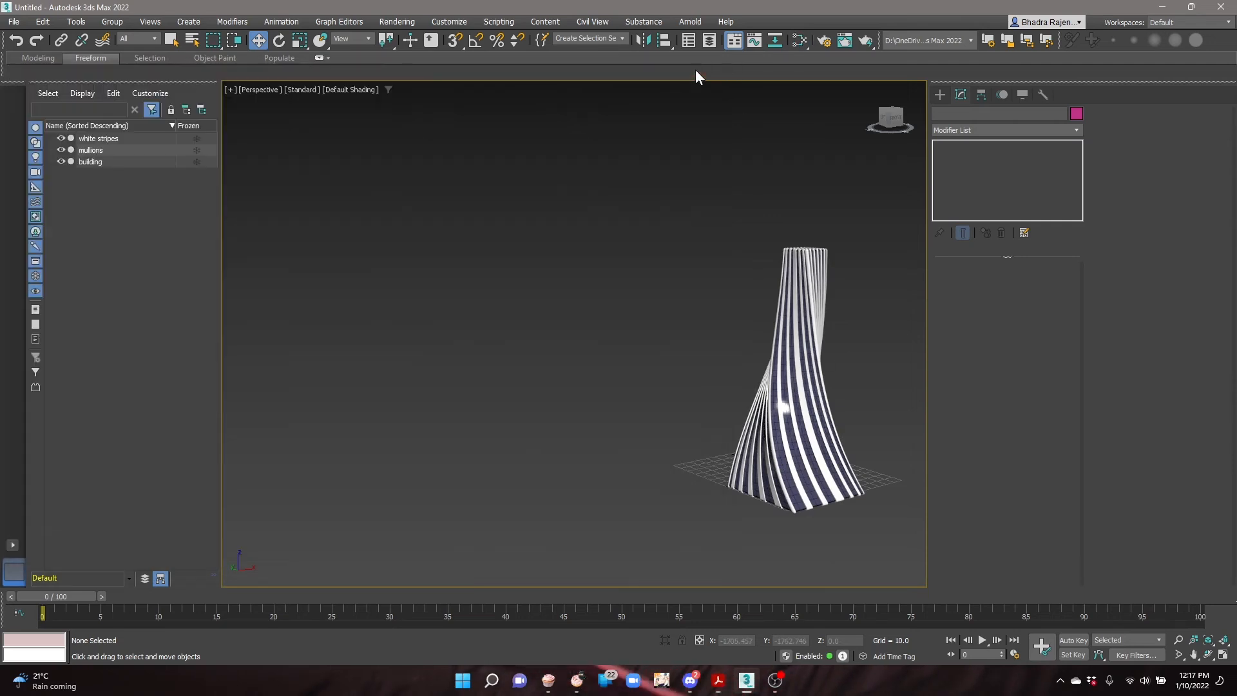
pyautogui.moveTo(732, 473); pyautogui.dragTo(607, 460, button='middle')
pyautogui.scroll(3, 656, 413)
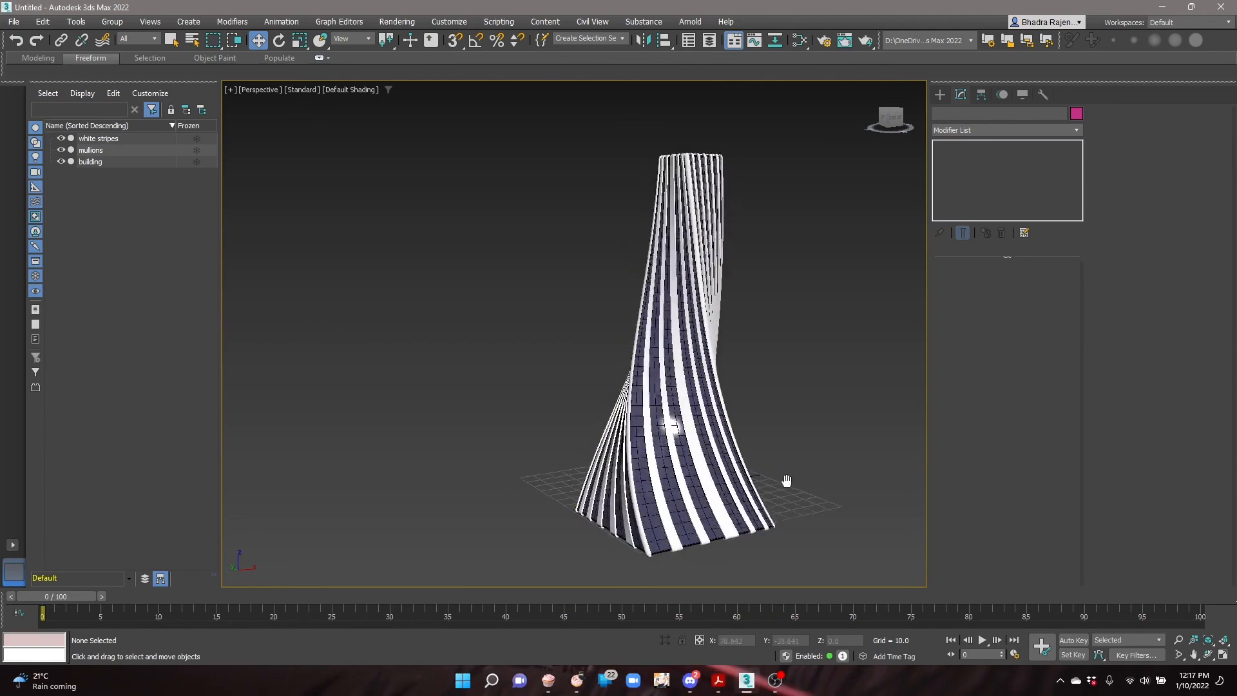